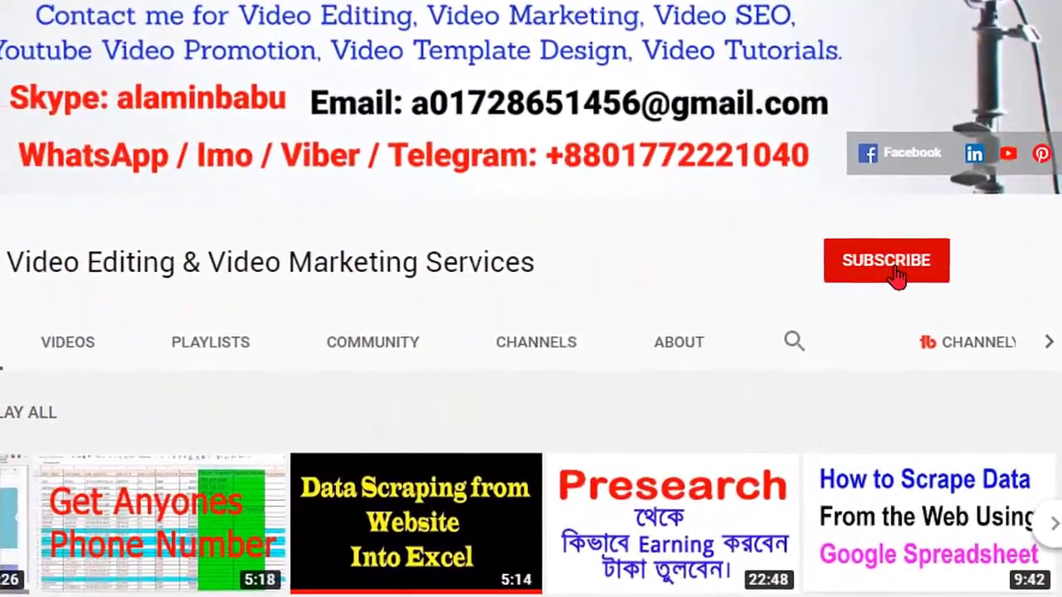
# Subscribe to the YouTube channel and set its notifications to All
pyautogui.click(884, 274)
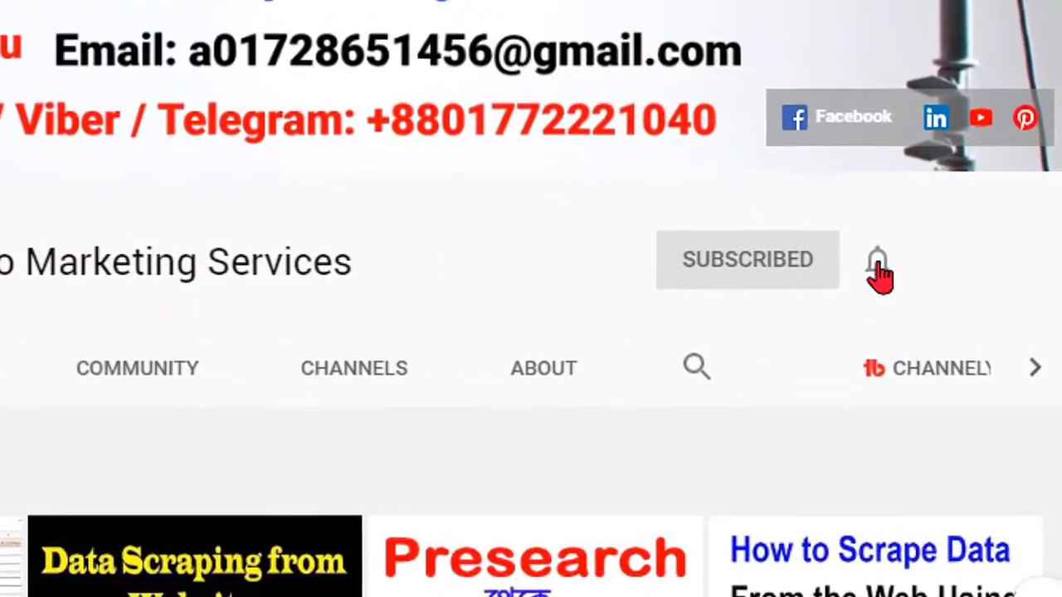
pyautogui.click(857, 266)
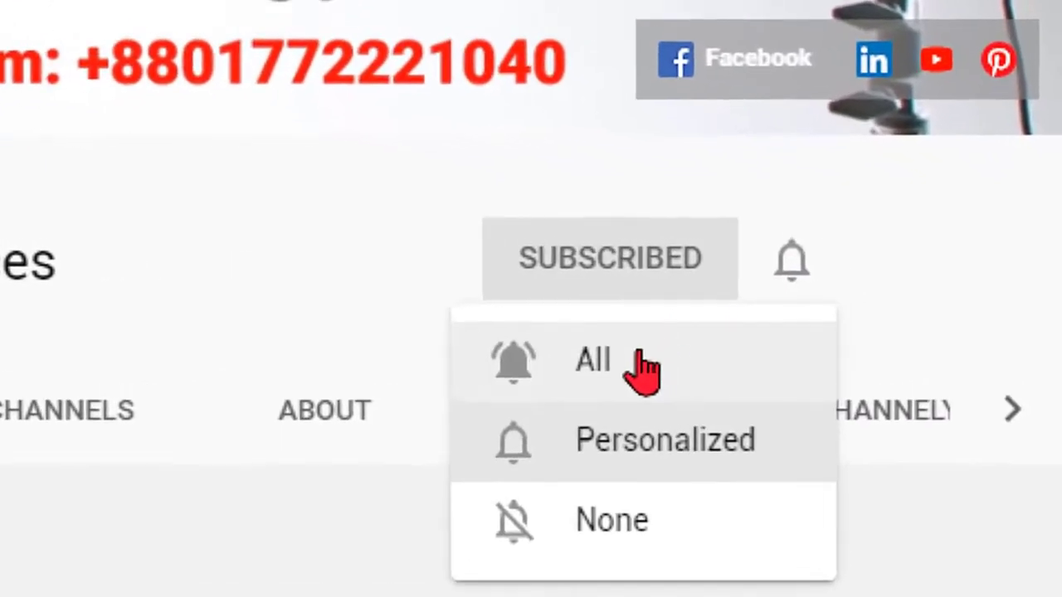
pyautogui.click(637, 369)
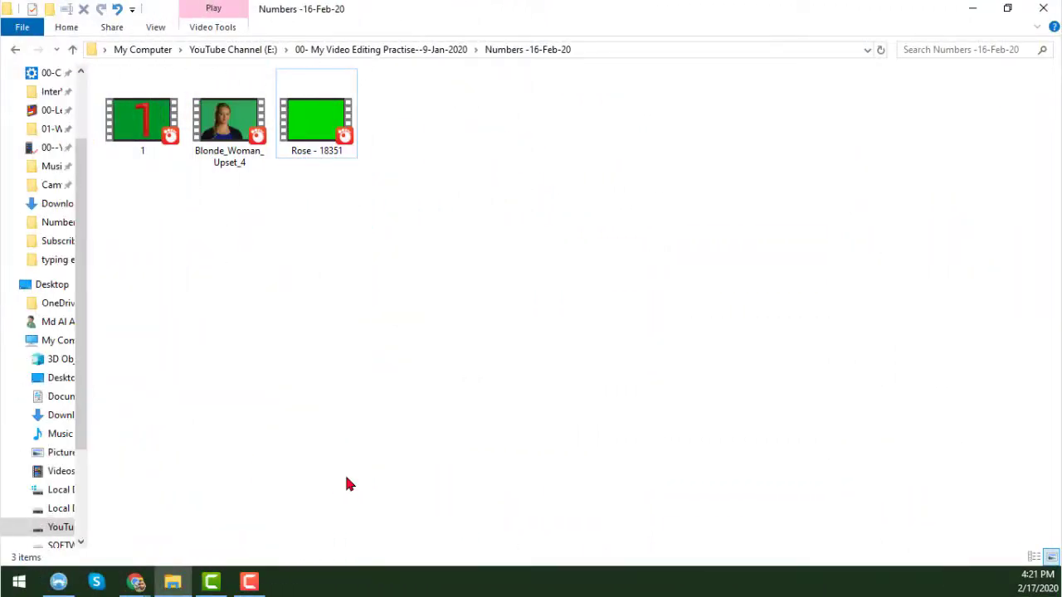
# Switch to Camtasia, apply 720p HD (1280x720) canvas dimensions to the project, and display its imported media
pyautogui.click(222, 586)
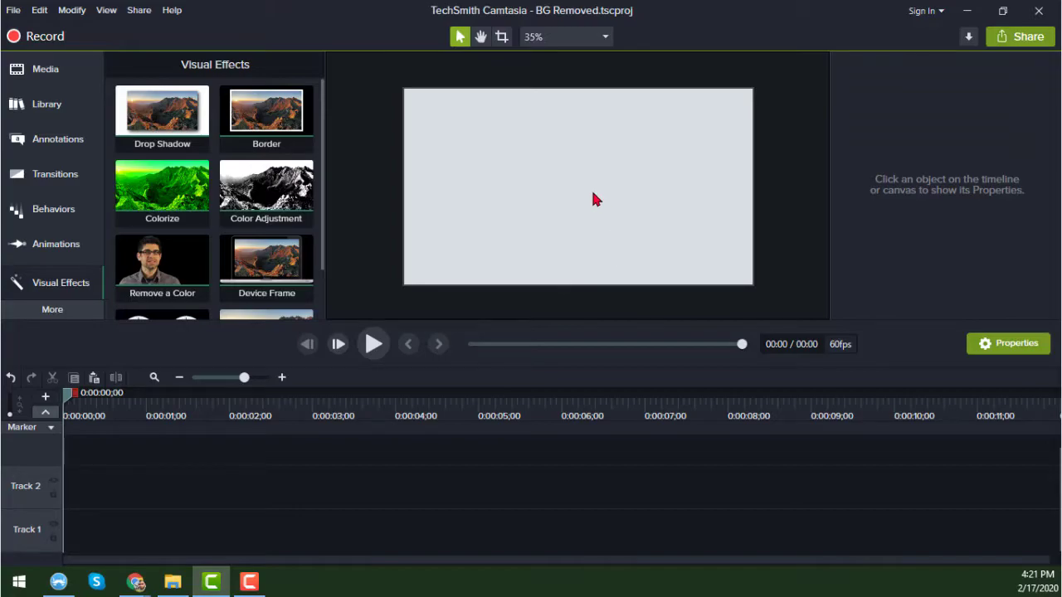
pyautogui.click(609, 39)
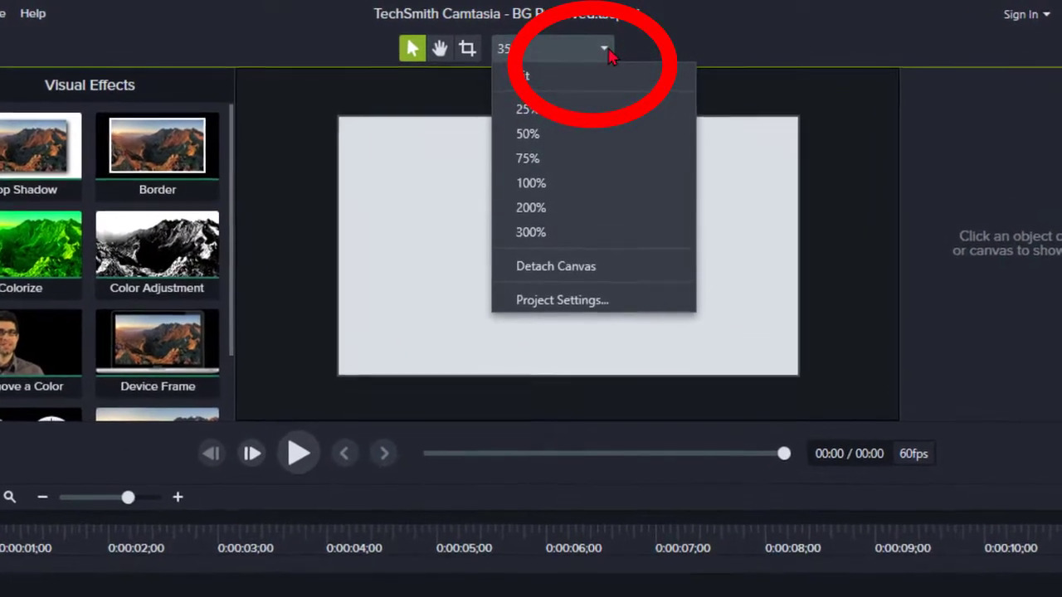
pyautogui.click(571, 312)
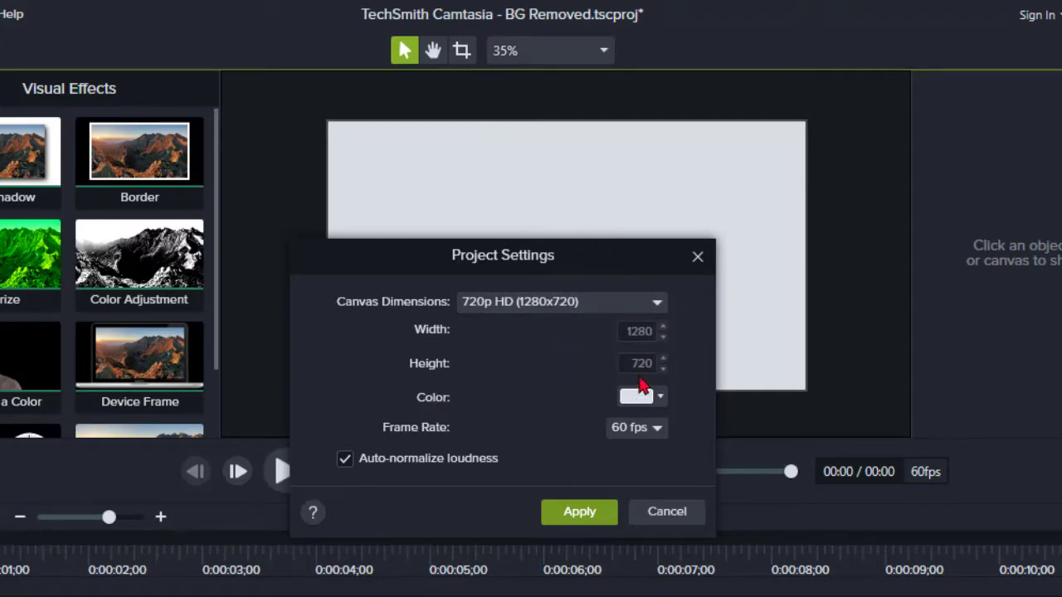
pyautogui.click(657, 302)
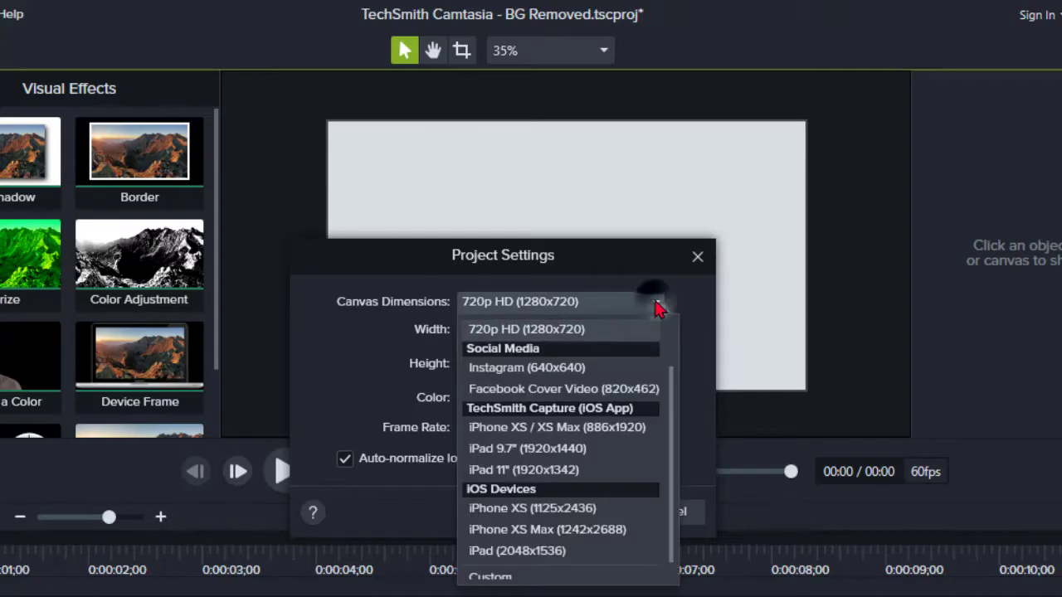
pyautogui.click(565, 333)
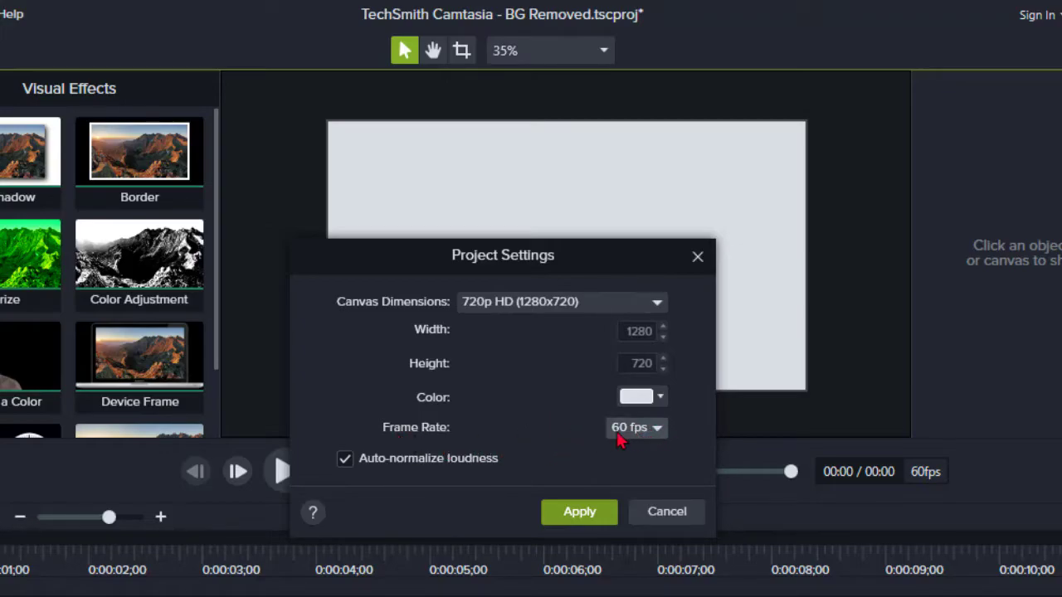
pyautogui.click(585, 519)
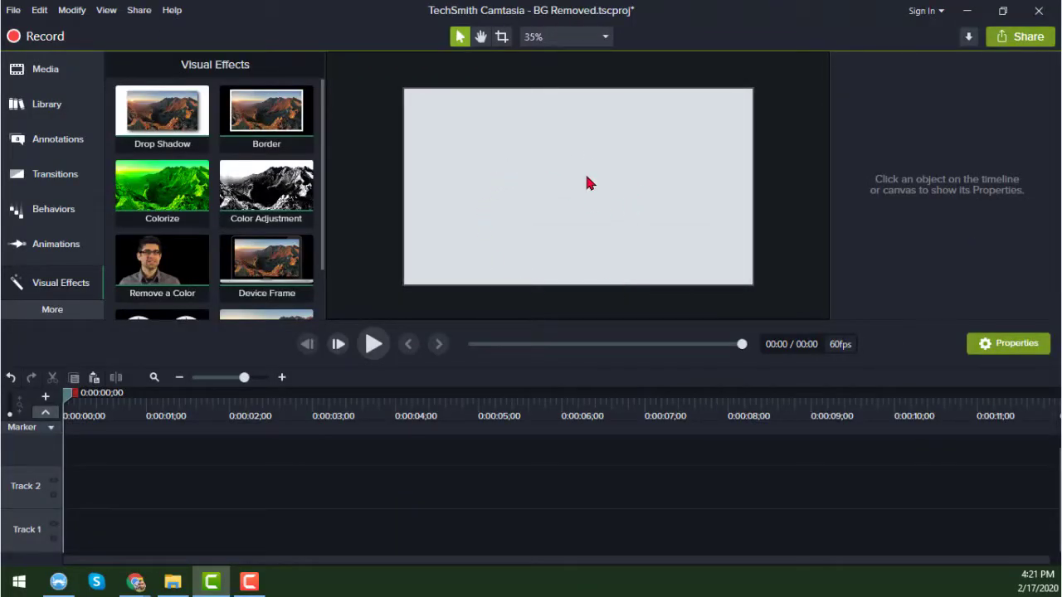
pyautogui.click(68, 73)
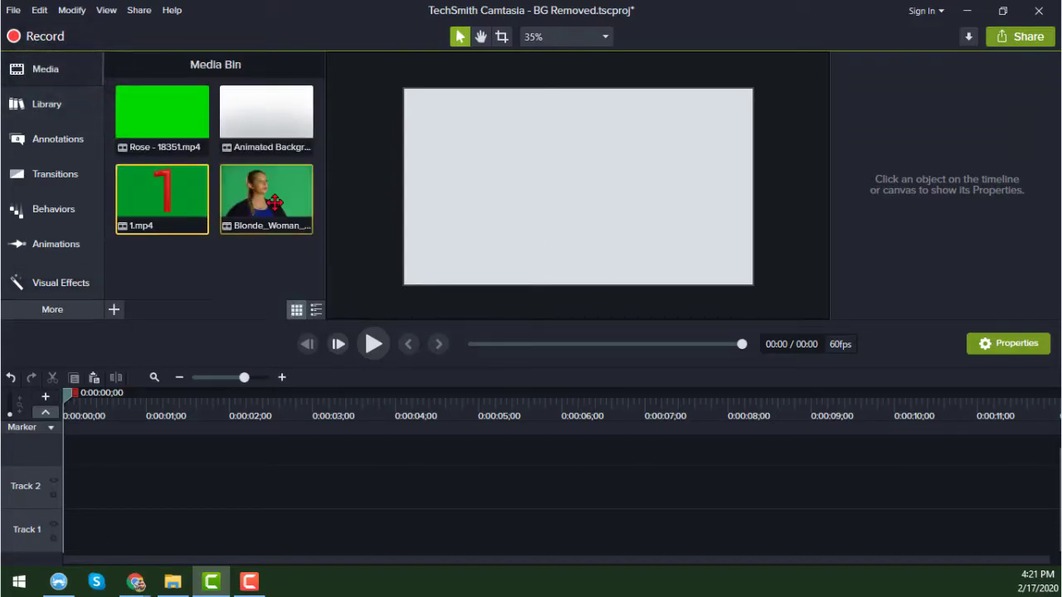
pyautogui.click(114, 309)
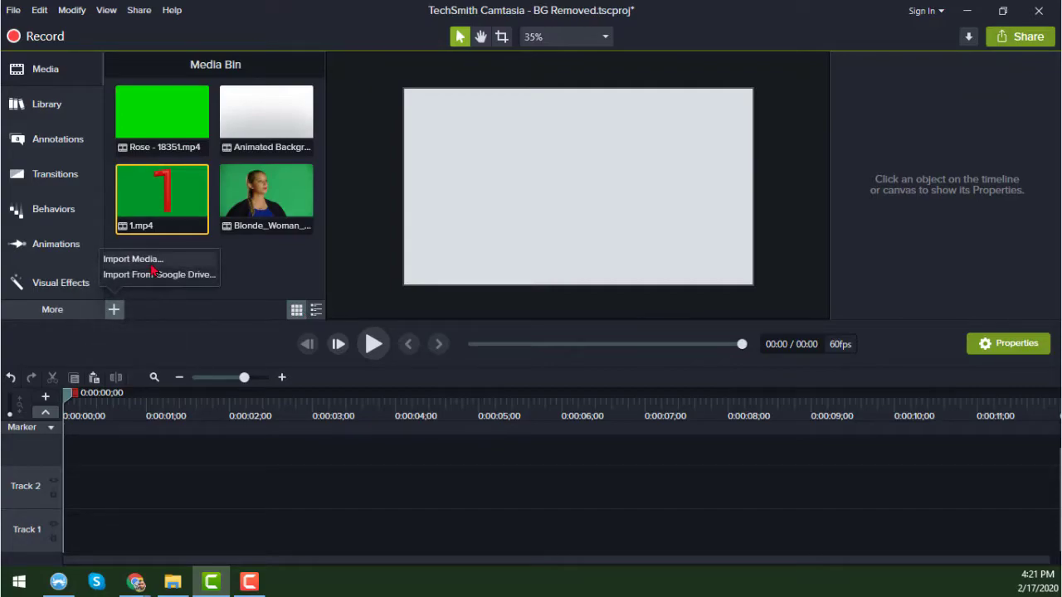
pyautogui.click(131, 258)
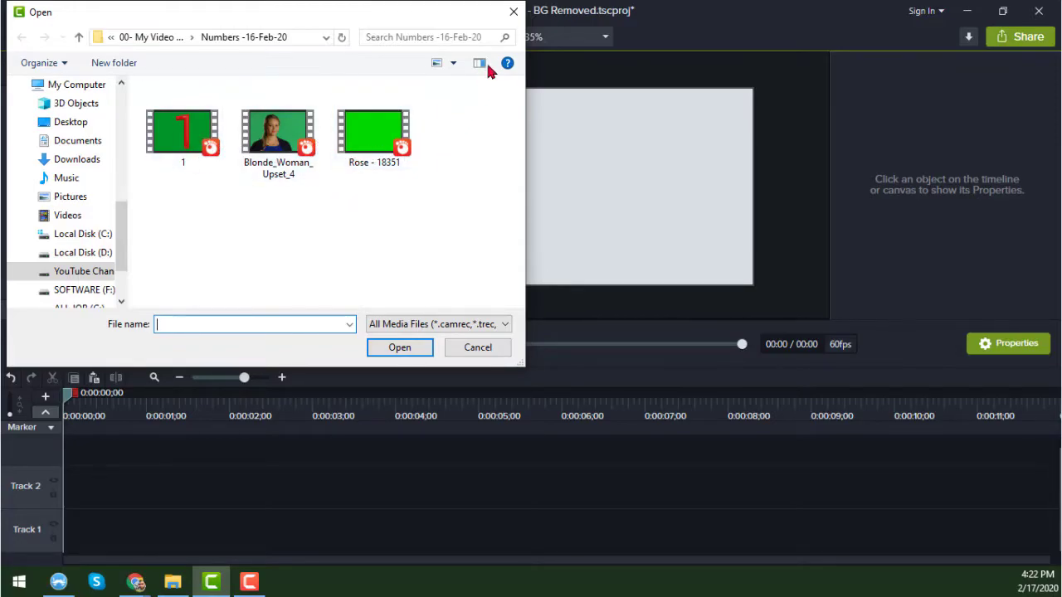
pyautogui.click(258, 204)
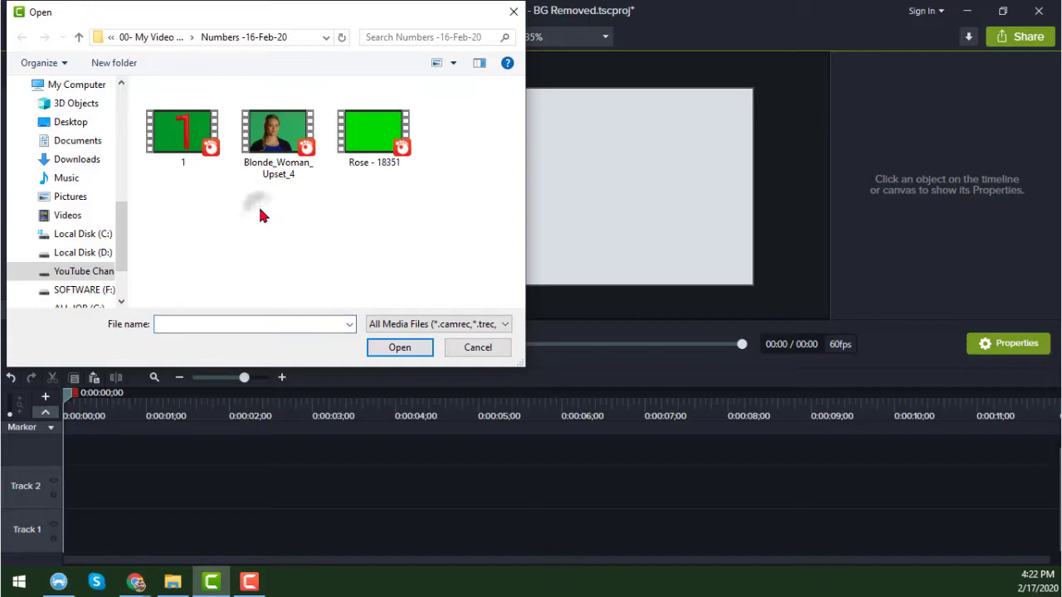
pyautogui.hotkey('ctrl', 'a')
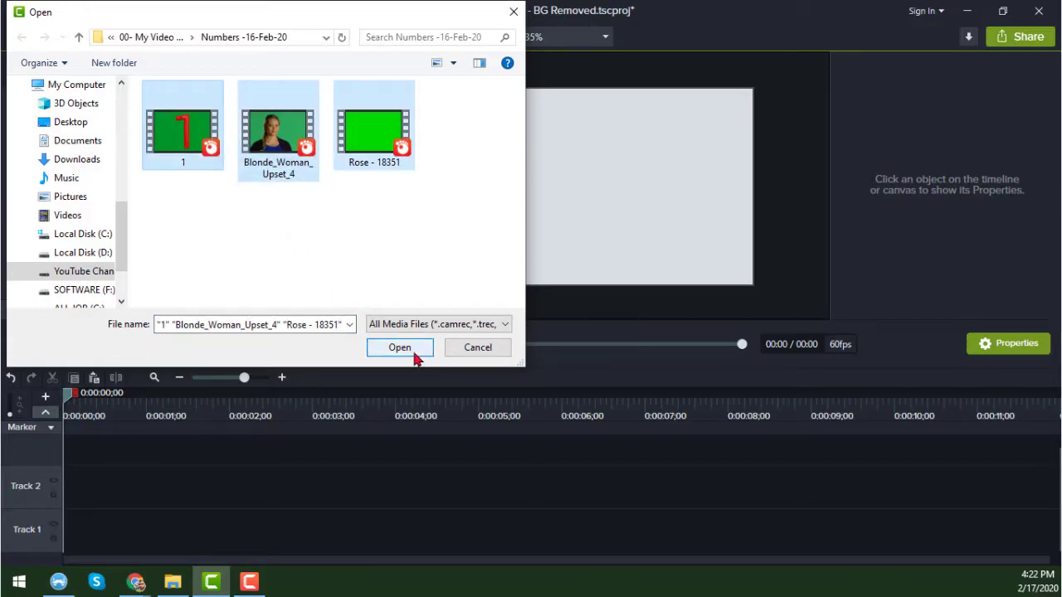
pyautogui.click(514, 20)
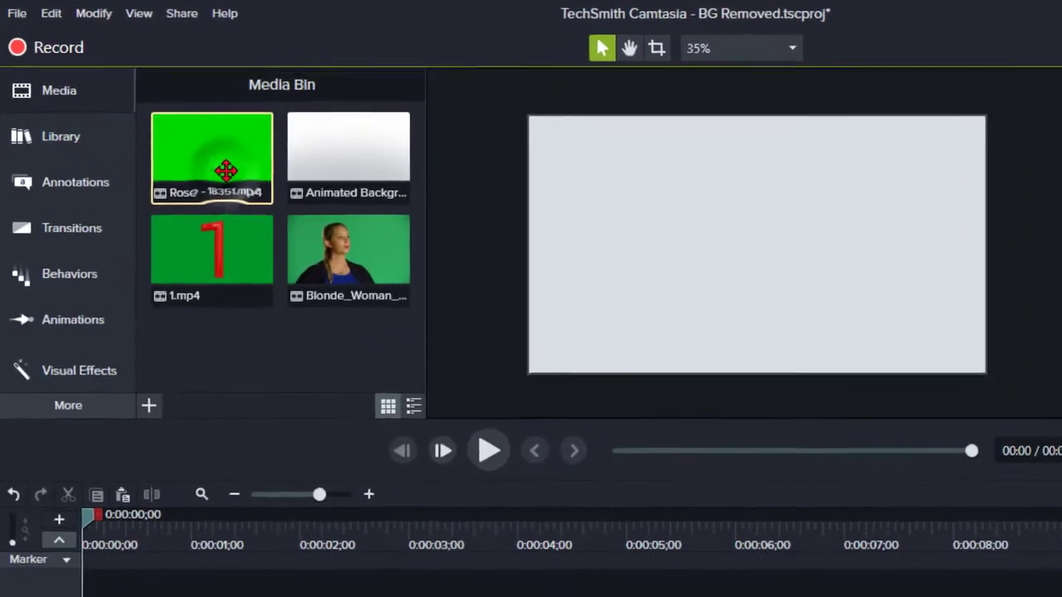
# Add Rose - 18351.mp4 to the timeline at the playhead and play part of the clip
pyautogui.rightClick(189, 149)
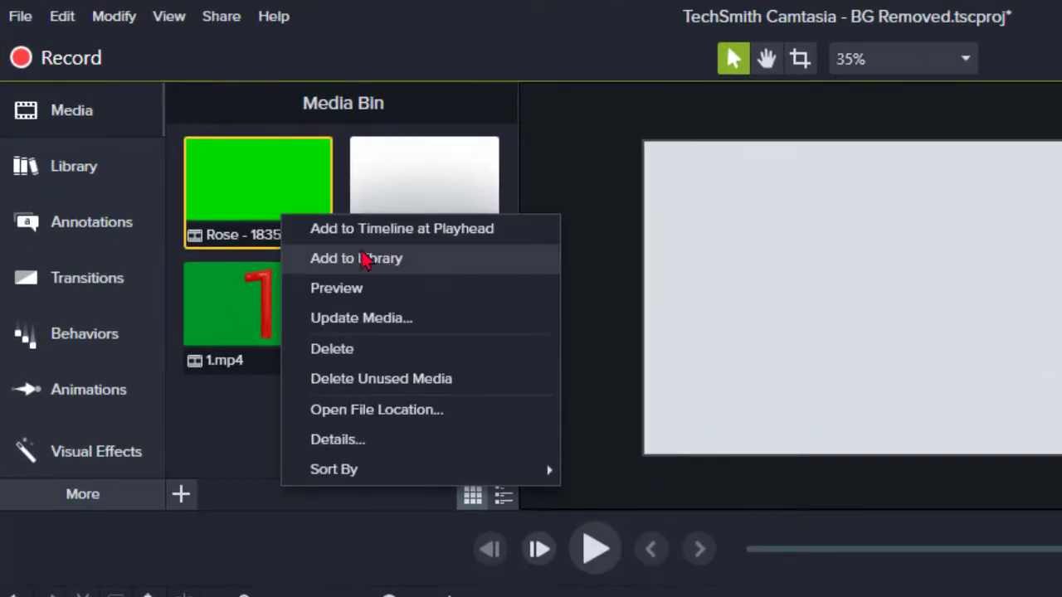
pyautogui.click(375, 232)
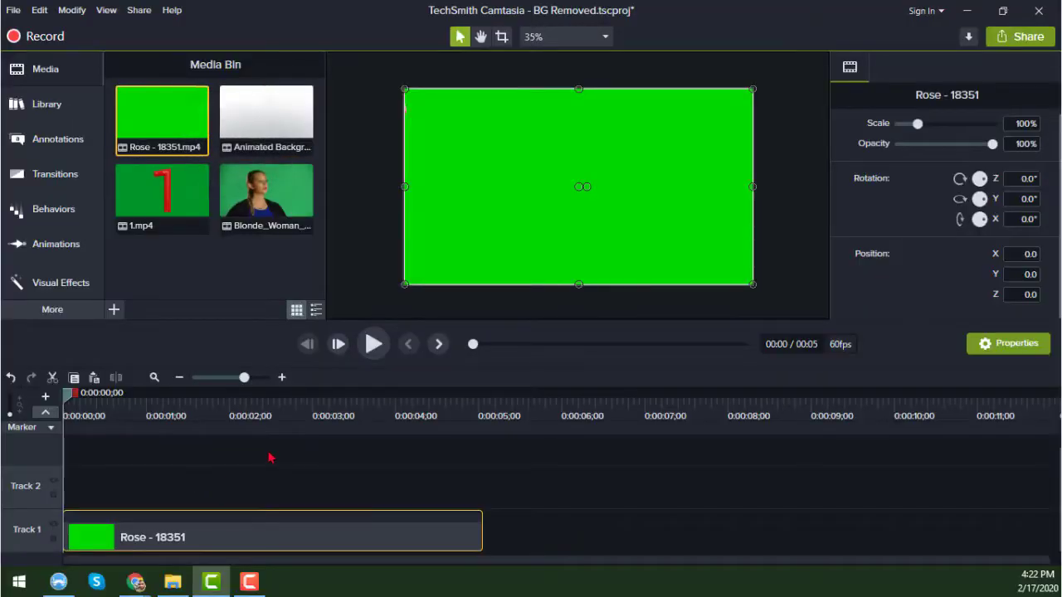
pyautogui.click(374, 349)
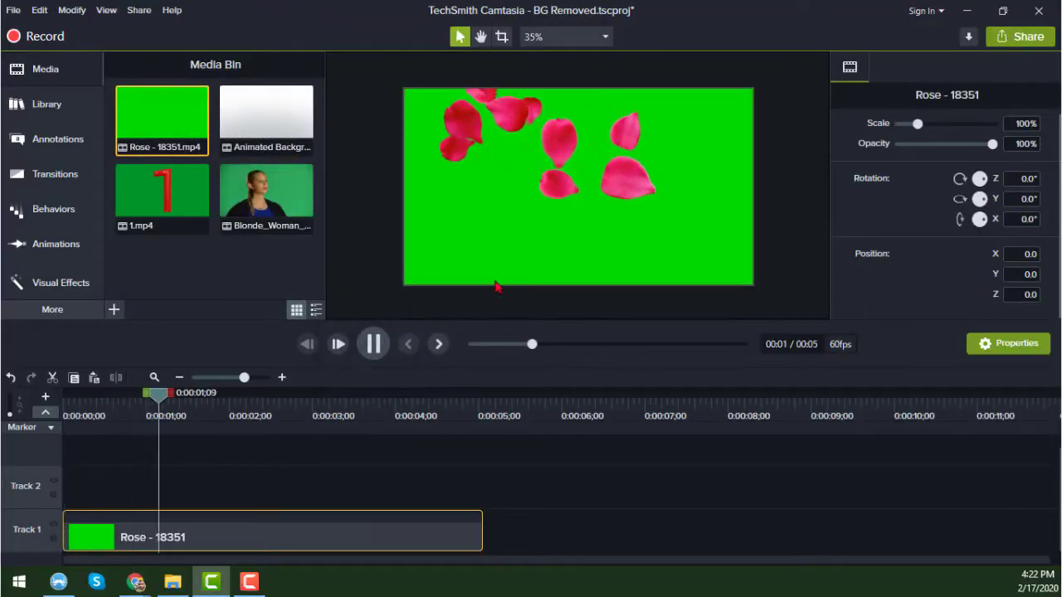
pyautogui.click(374, 343)
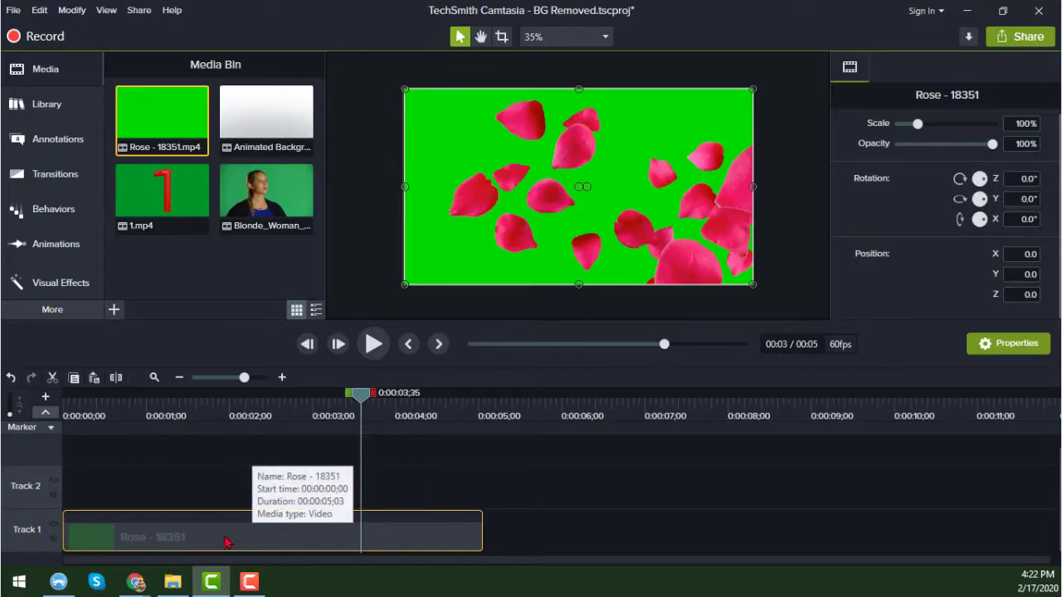
# Move the Rose - 18351 clip up to Track 2, leaving Track 1 empty, and set the playhead to 0:00:00;35
pyautogui.moveTo(226, 543); pyautogui.dragTo(226, 496)
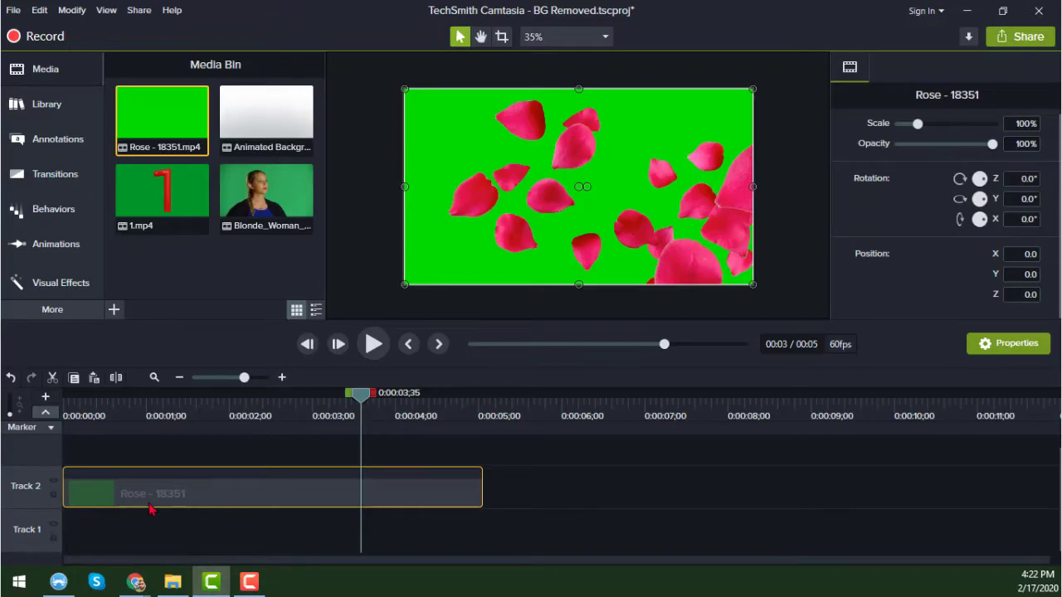
pyautogui.click(149, 545)
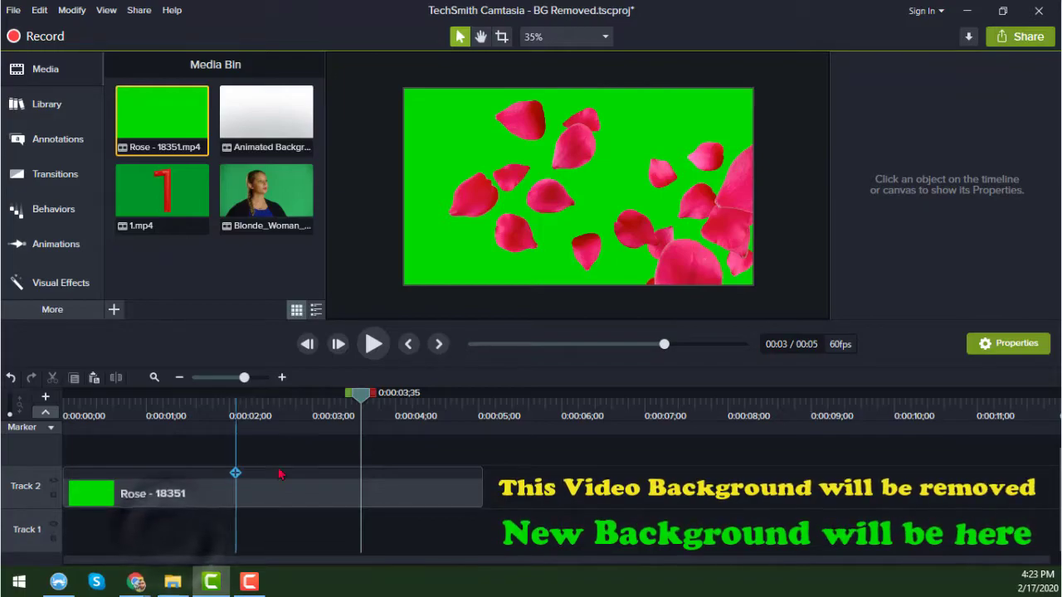
pyautogui.moveTo(361, 398); pyautogui.dragTo(111, 454)
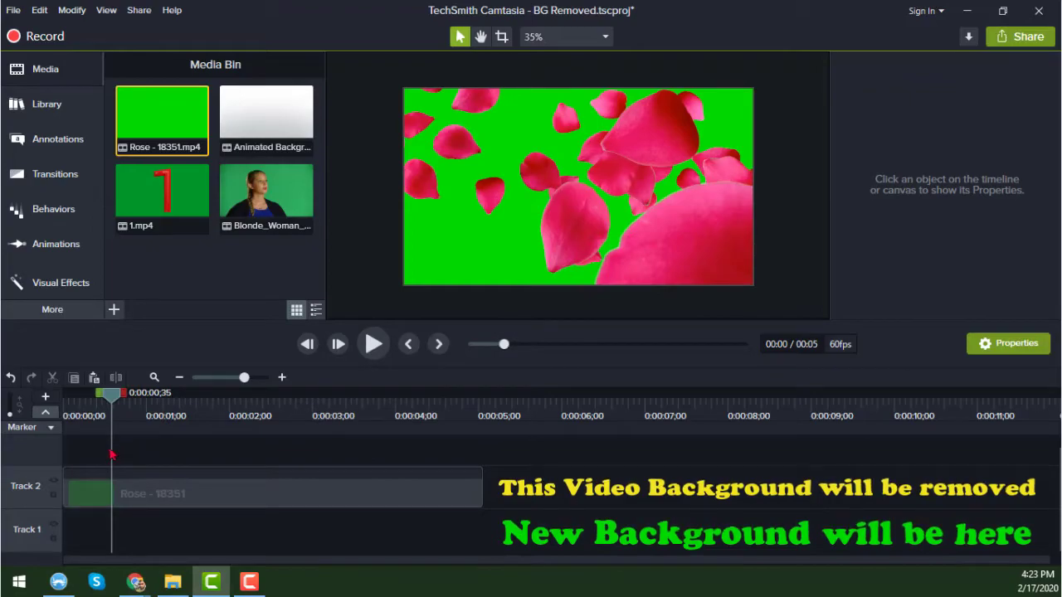
pyautogui.click(182, 495)
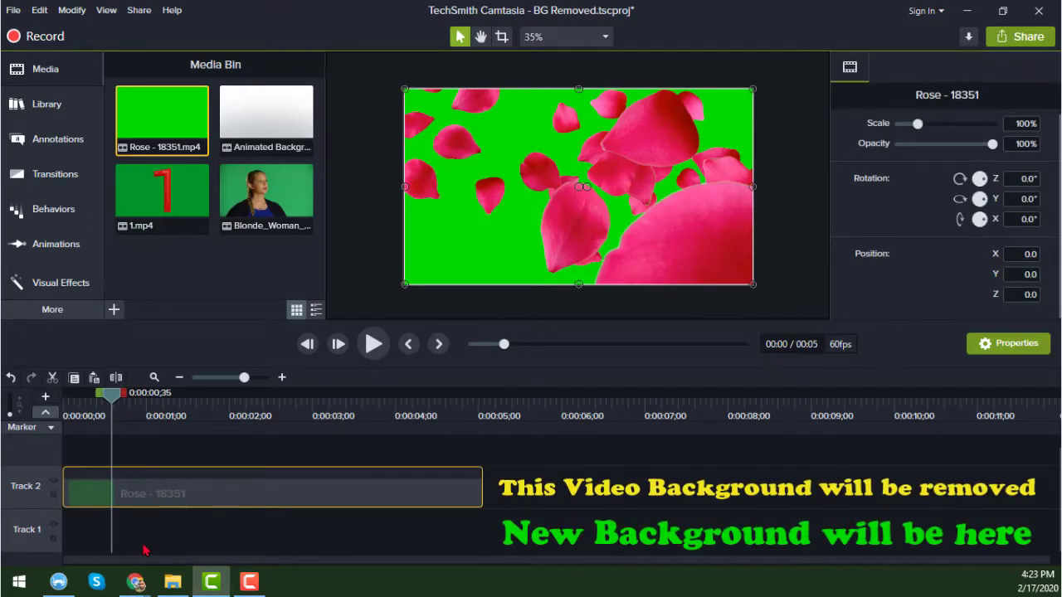
pyautogui.click(143, 550)
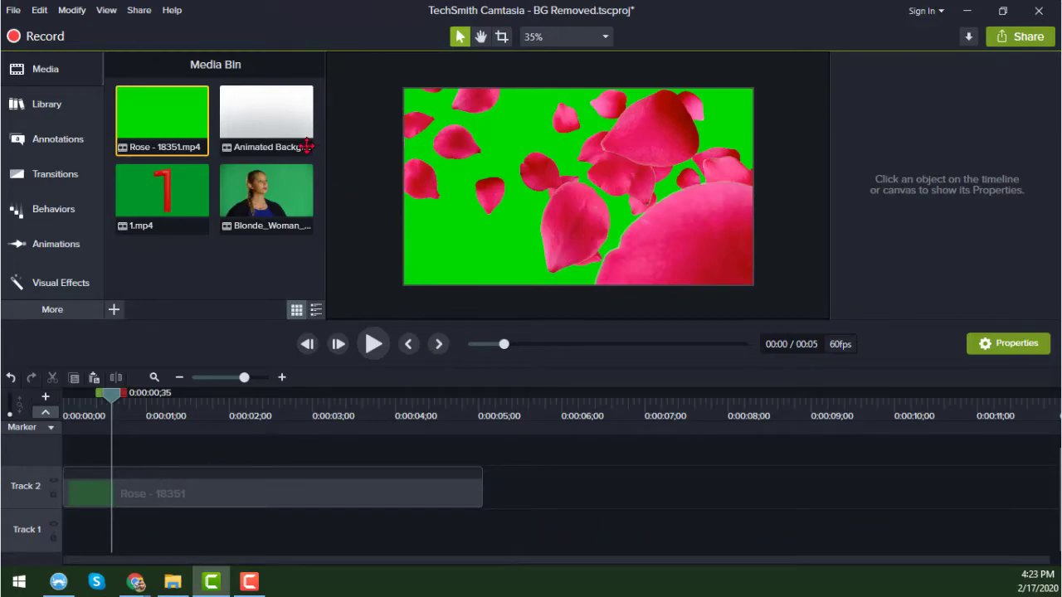
# Place the Animated Backgrounds - laptopopen clip on Track 1 beneath the rose clip, starting at the beginning of the timeline
pyautogui.click(280, 114)
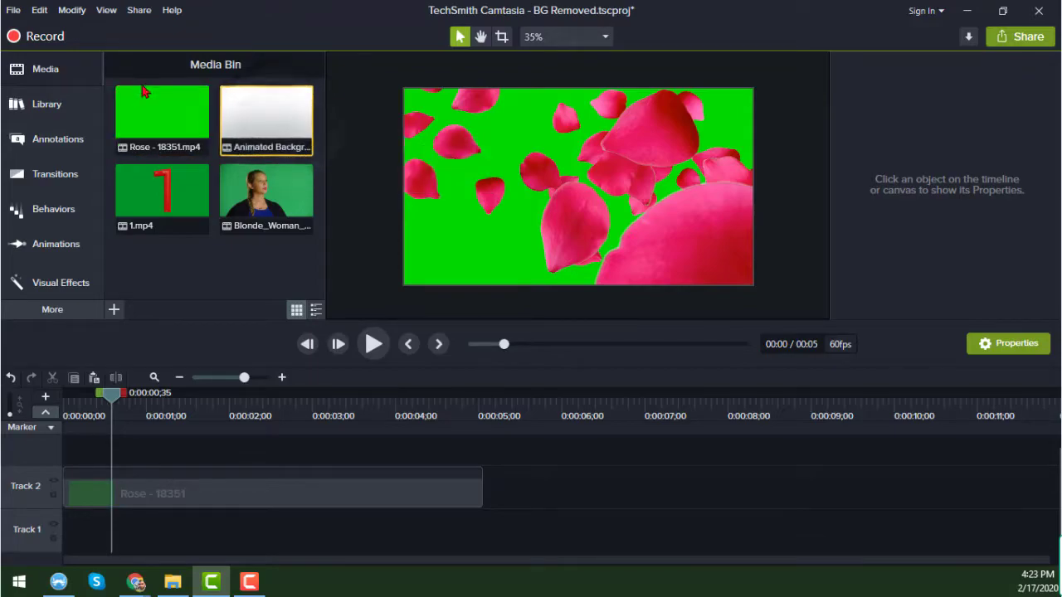
pyautogui.click(48, 105)
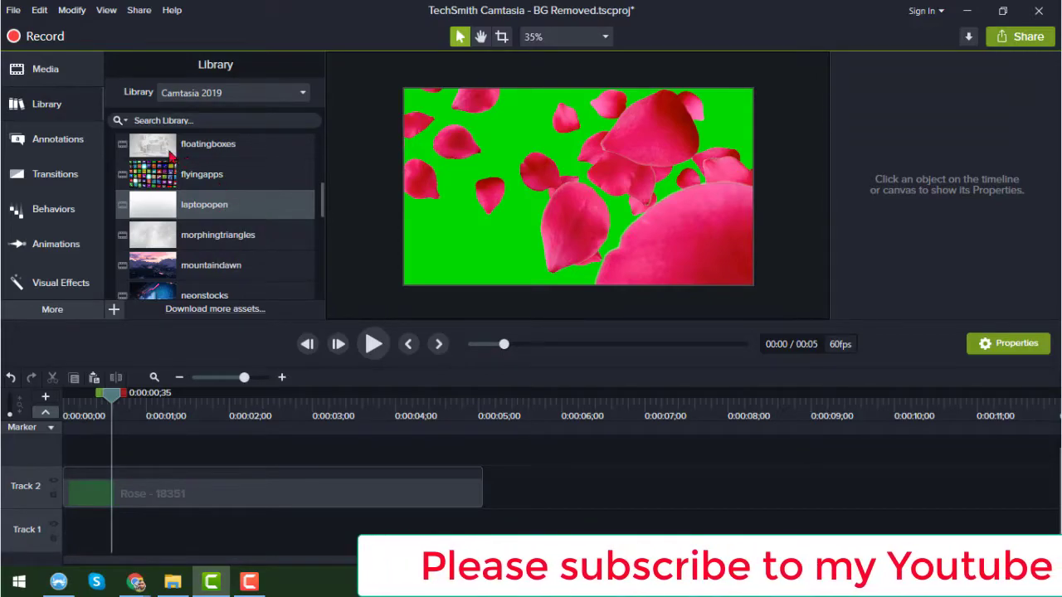
pyautogui.click(62, 76)
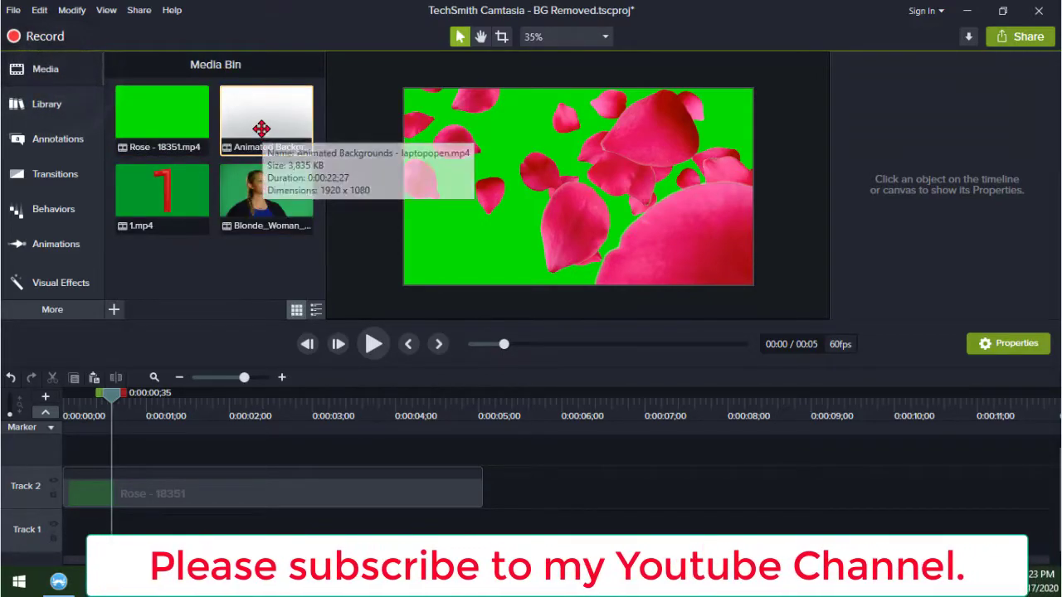
pyautogui.rightClick(266, 133)
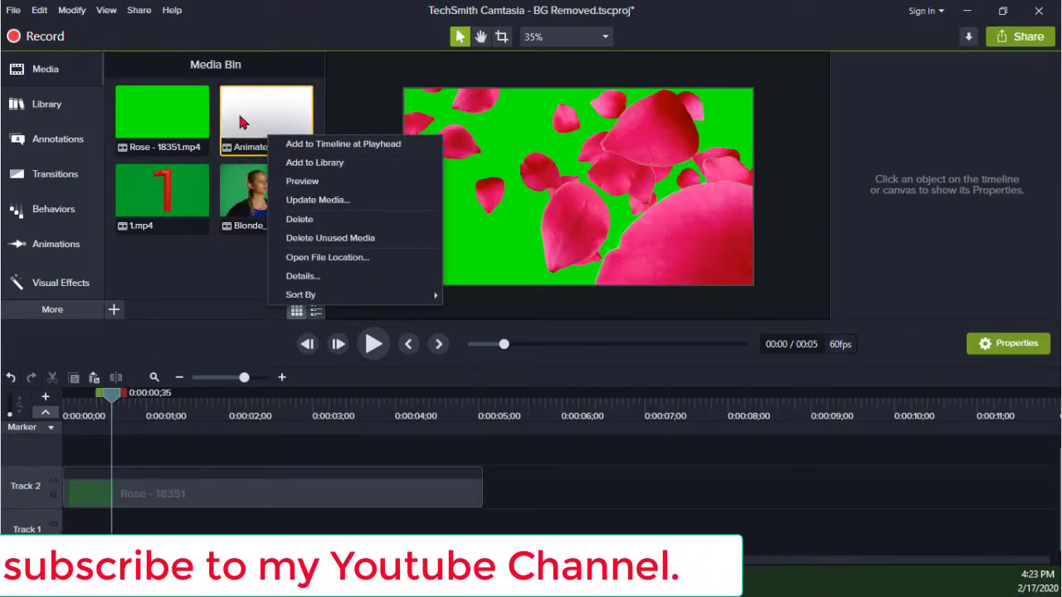
pyautogui.moveTo(240, 123); pyautogui.dragTo(117, 528)
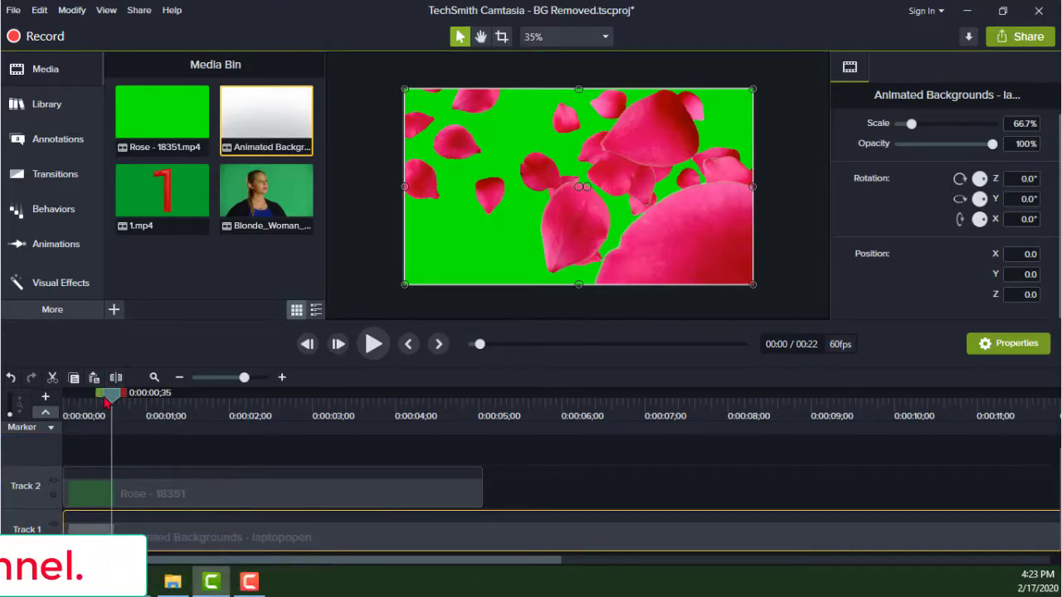
# Save the project and play the first few seconds of the timeline from the start
pyautogui.moveTo(107, 393); pyautogui.dragTo(66, 393)
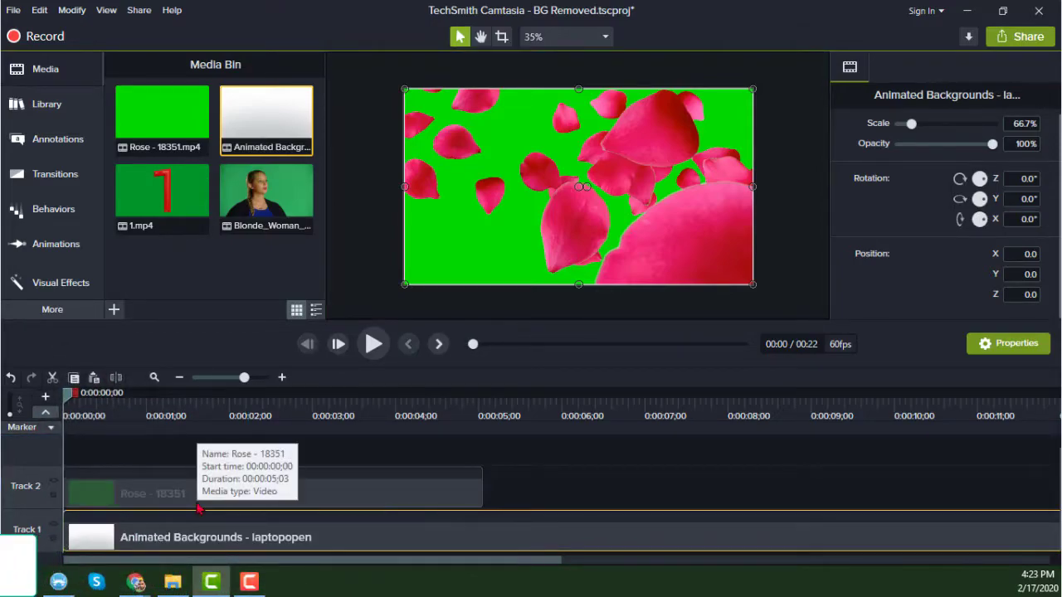
pyautogui.hotkey('ctrl', 's')
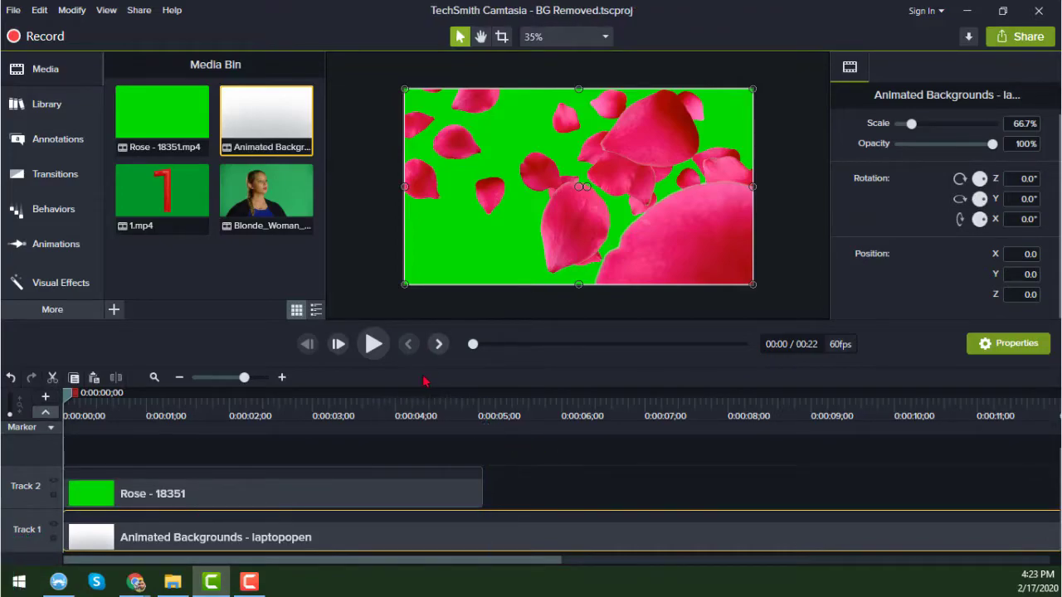
pyautogui.click(373, 345)
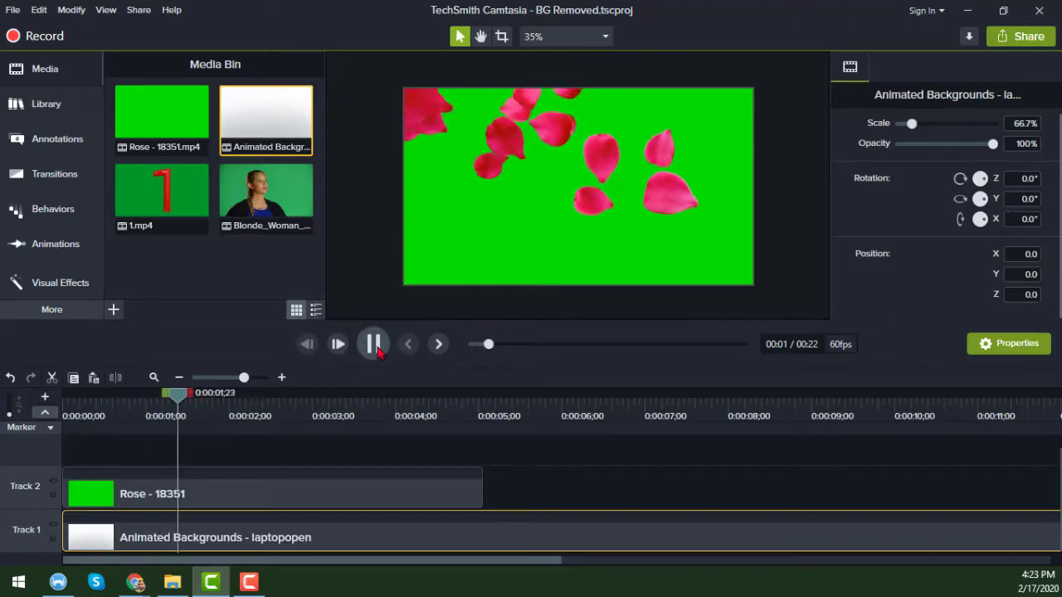
pyautogui.click(373, 345)
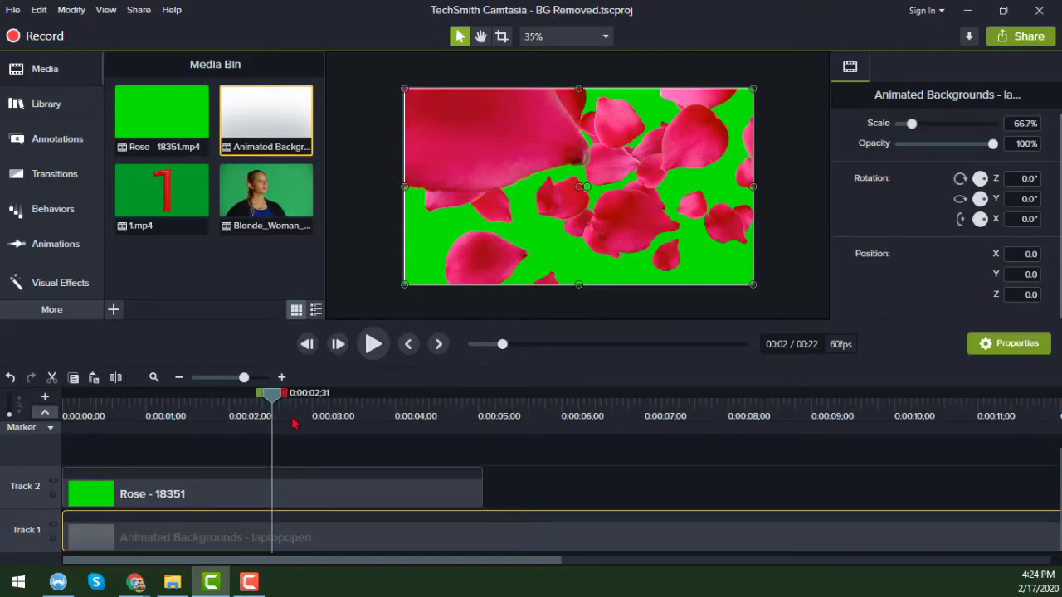
# Apply the Remove a Color visual effect to the Rose - 18351 clip on Track 2
pyautogui.click(307, 500)
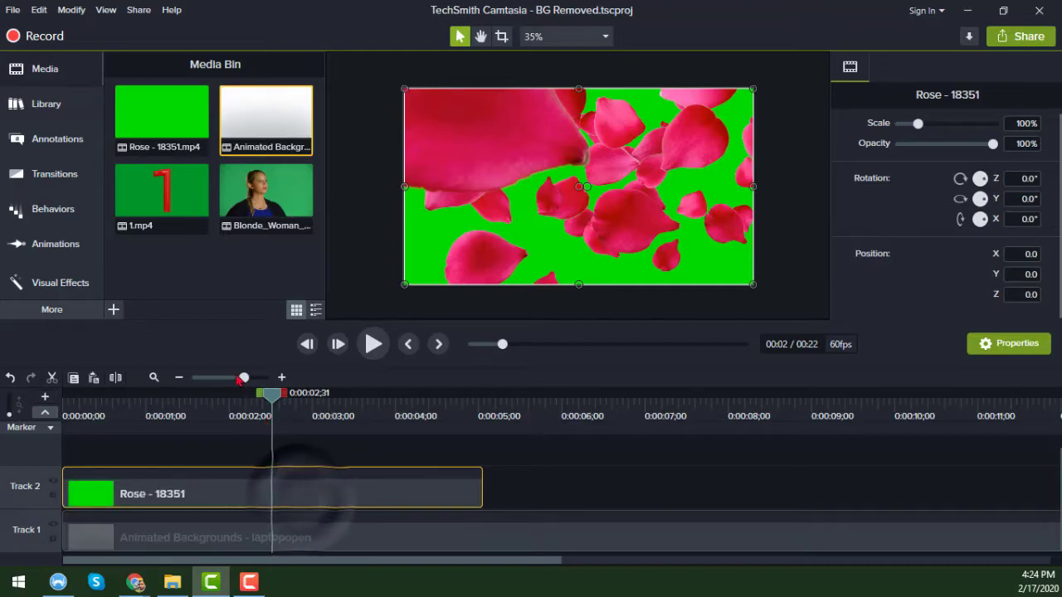
pyautogui.click(69, 287)
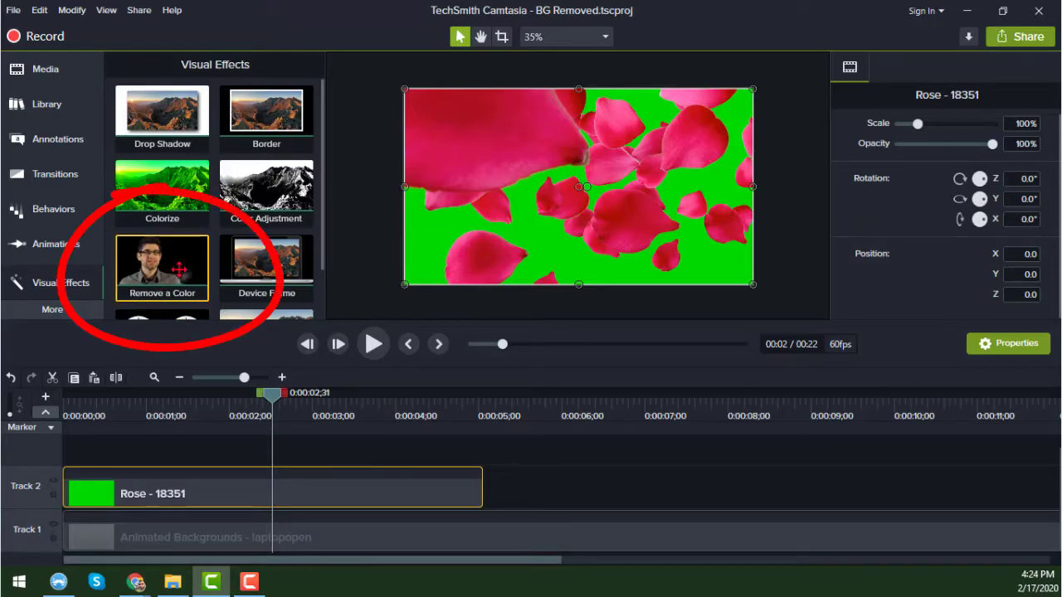
pyautogui.moveTo(178, 268)
pyautogui.mouseDown()
pyautogui.moveTo(174, 307)
pyautogui.moveTo(230, 504)
pyautogui.mouseUp()
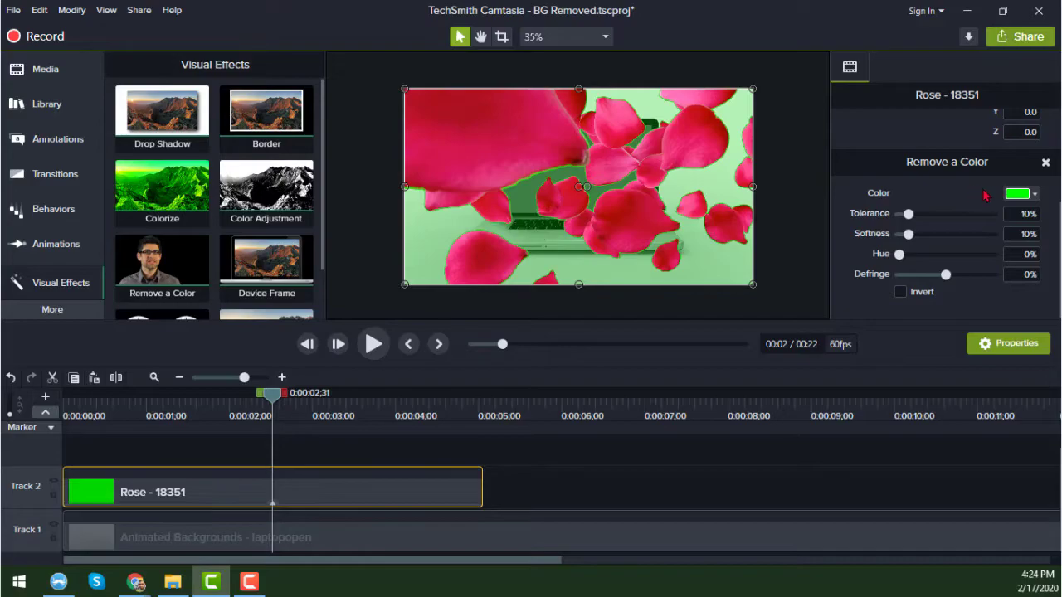
# Try sampling a red rose petal with the eyedropper as the colour to remove, and undo the colour change
pyautogui.click(1035, 195)
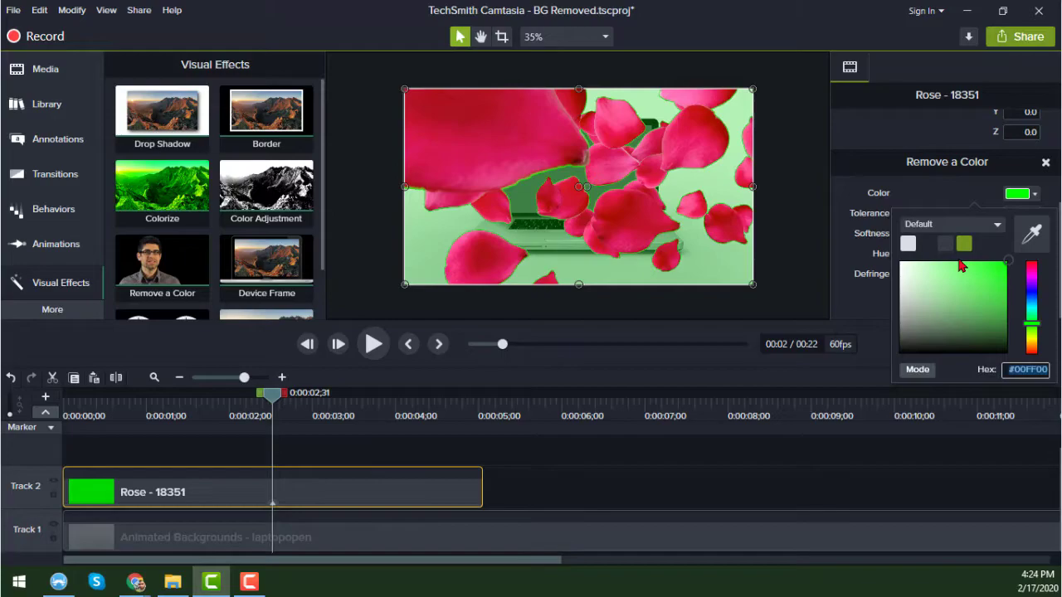
pyautogui.click(1032, 235)
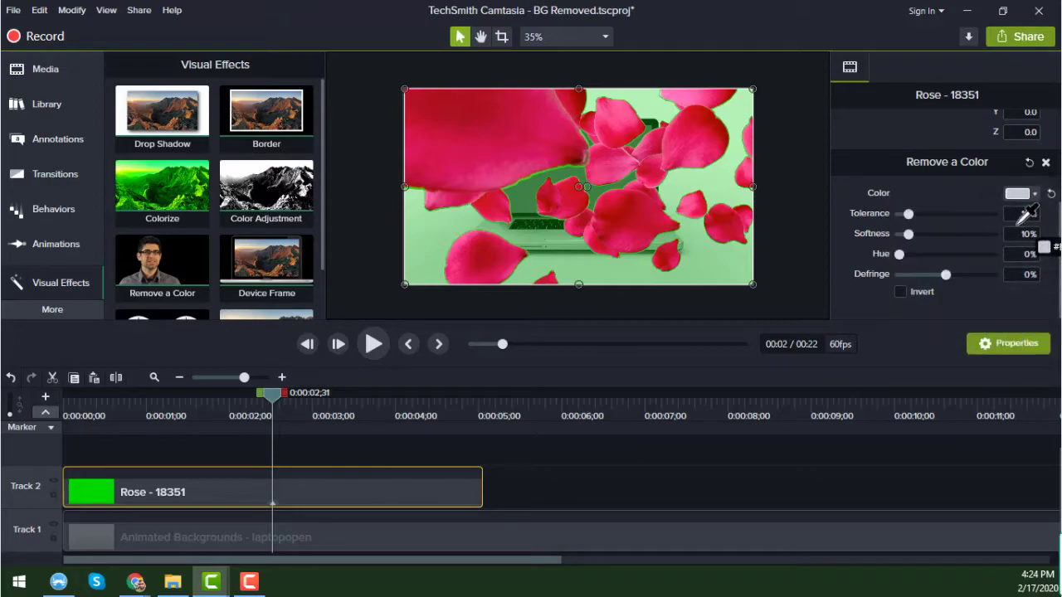
pyautogui.click(540, 129)
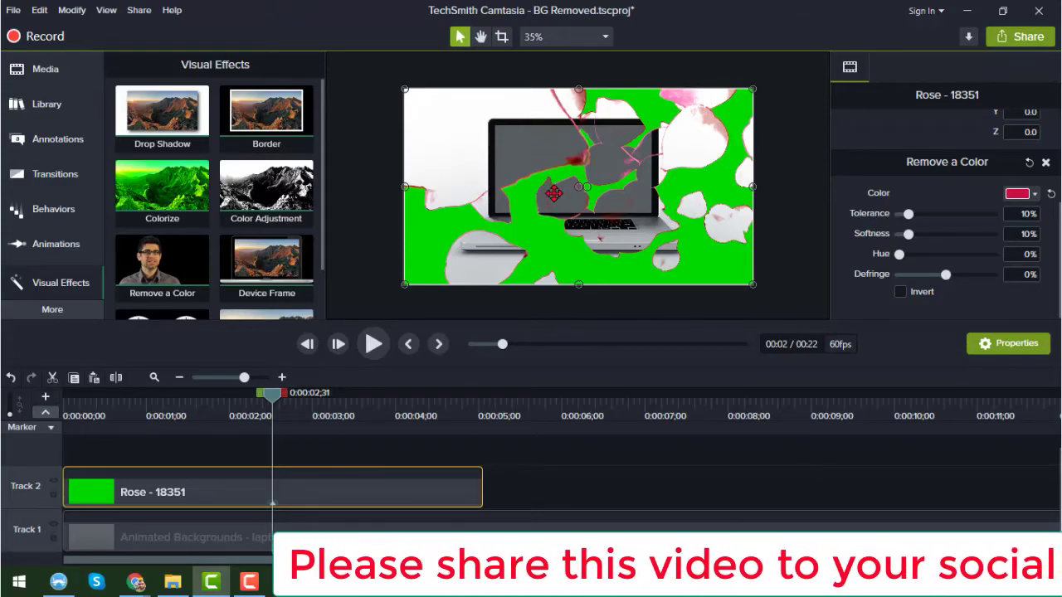
pyautogui.hotkey('ctrl', 'z')
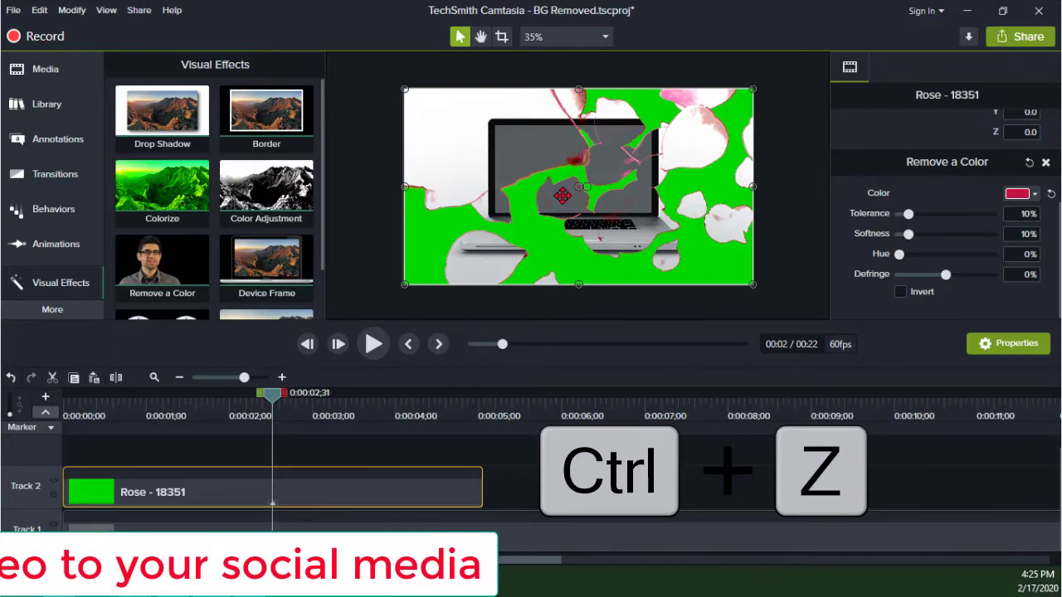
pyautogui.hotkey('ctrl', 'z')
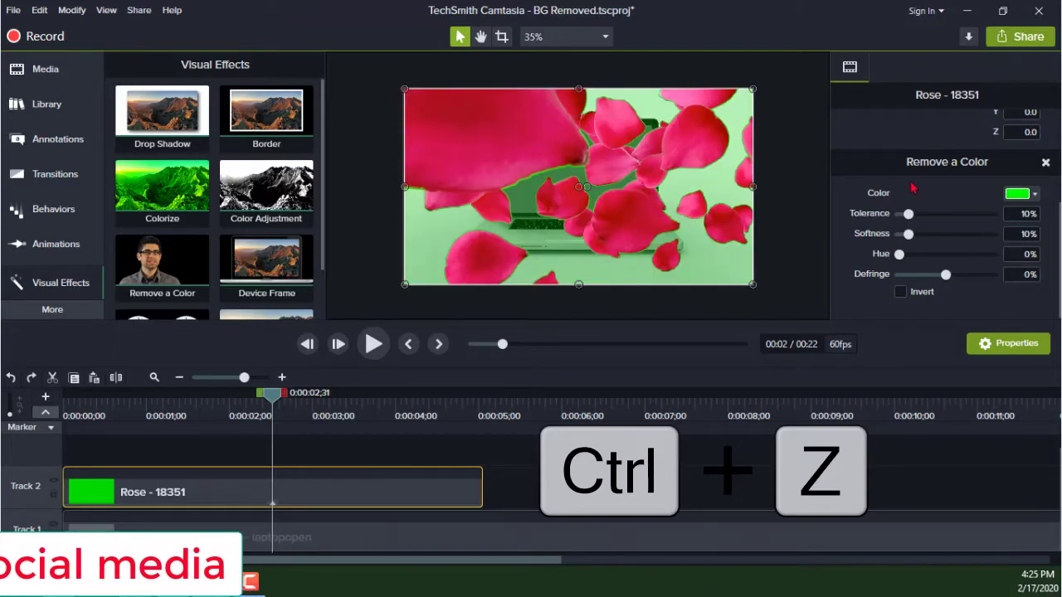
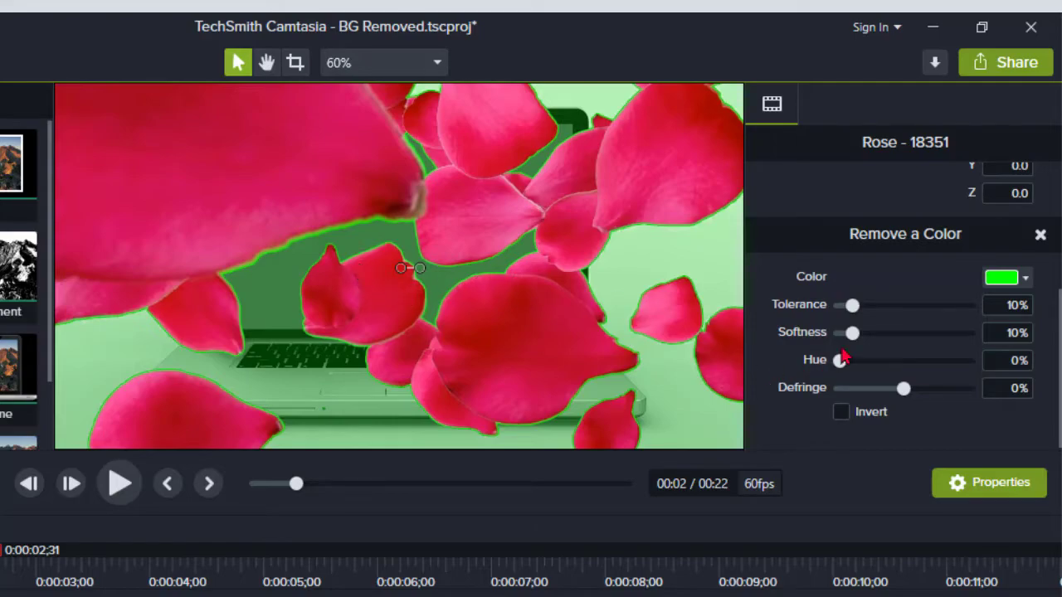
# Raise the Tolerance of the rose clip's Remove a Color effect to 88% and check the petal edges
pyautogui.moveTo(855, 313); pyautogui.dragTo(874, 327)
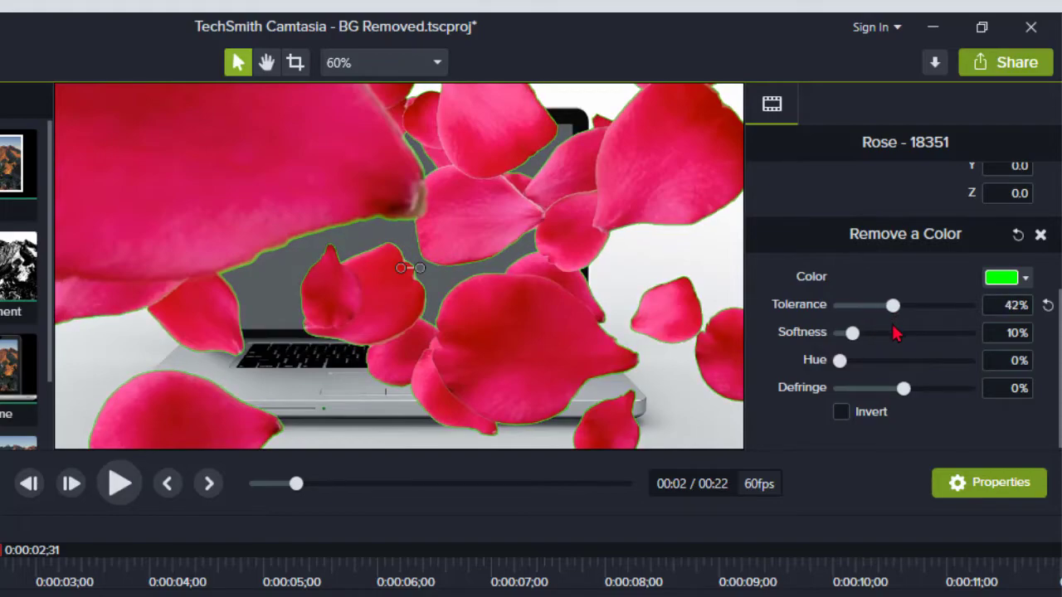
pyautogui.moveTo(908, 336); pyautogui.dragTo(933, 338)
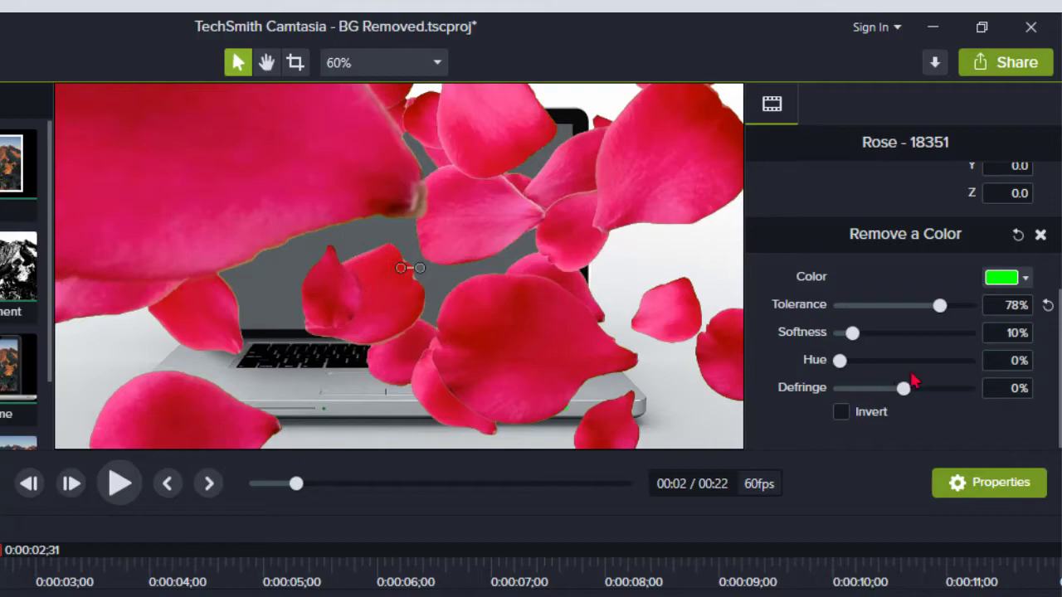
pyautogui.moveTo(944, 307); pyautogui.dragTo(958, 310)
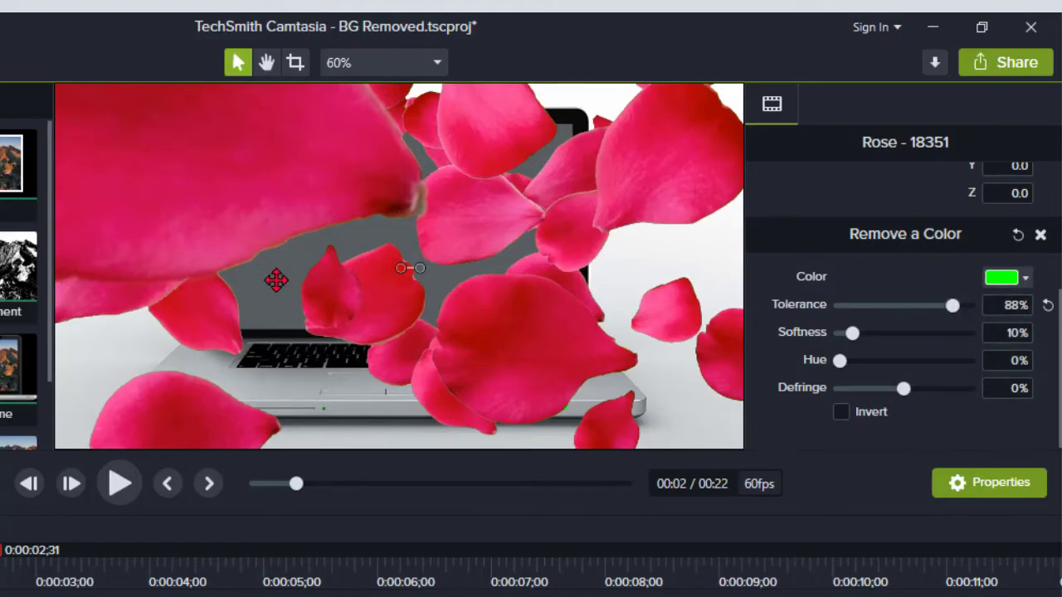
pyautogui.scroll(2, 288, 291)
pyautogui.scroll(-2, 335, 320)
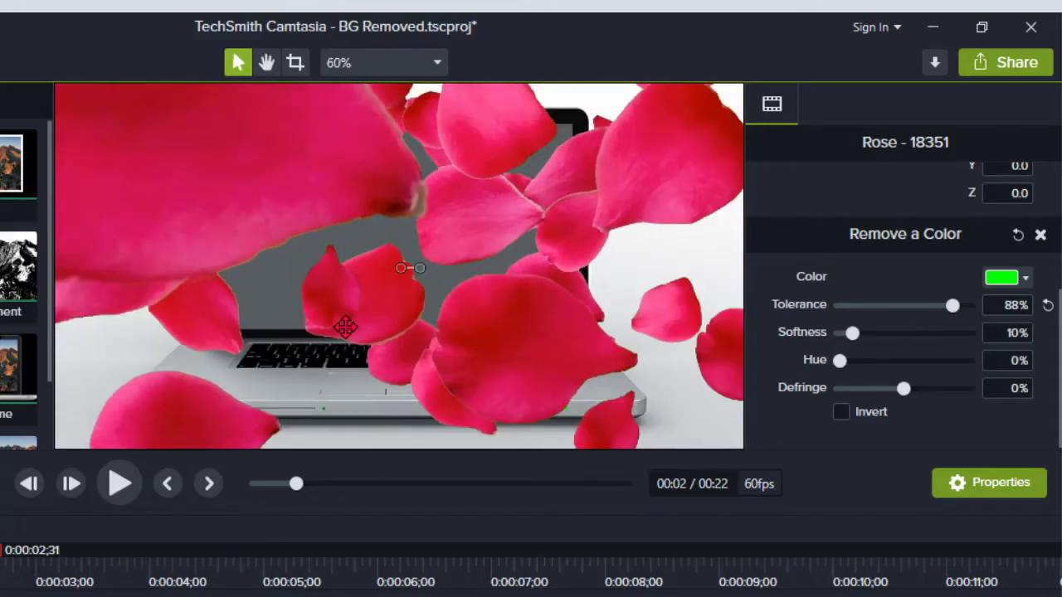
pyautogui.scroll(-4, 346, 323)
pyautogui.scroll(3, 343, 331)
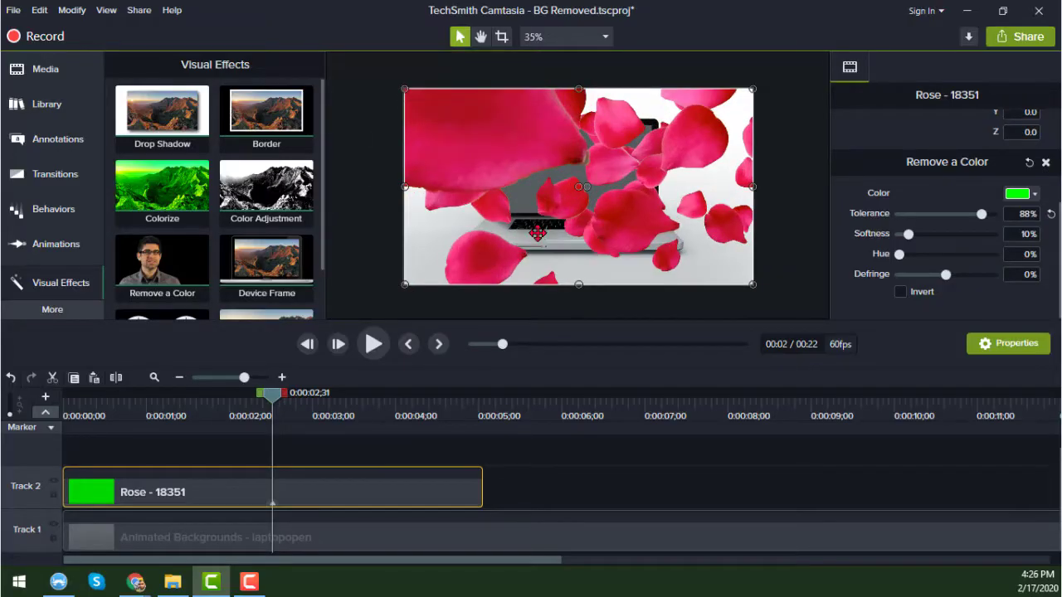
# Set the Softness of the rose clip's Remove a Color effect to 27% and inspect the petal edges
pyautogui.scroll(1, 538, 233)
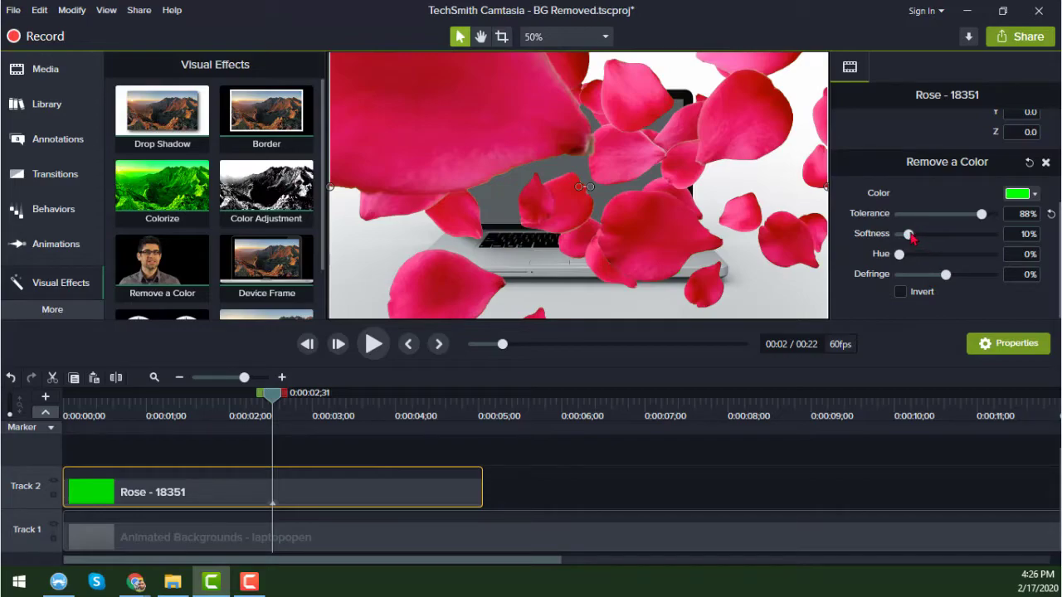
pyautogui.moveTo(909, 238); pyautogui.dragTo(918, 235)
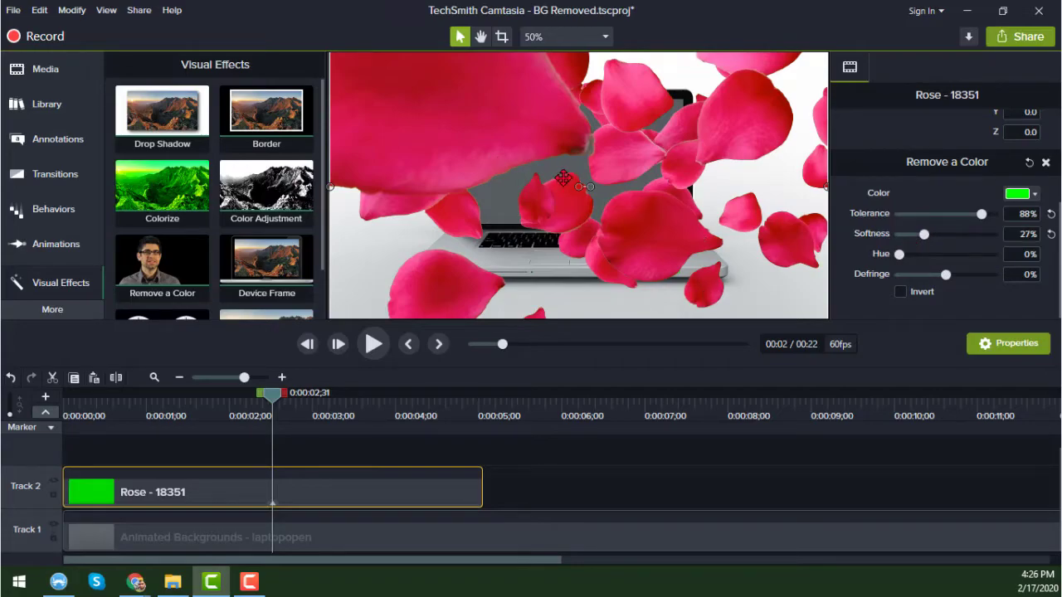
pyautogui.scroll(1, 495, 205)
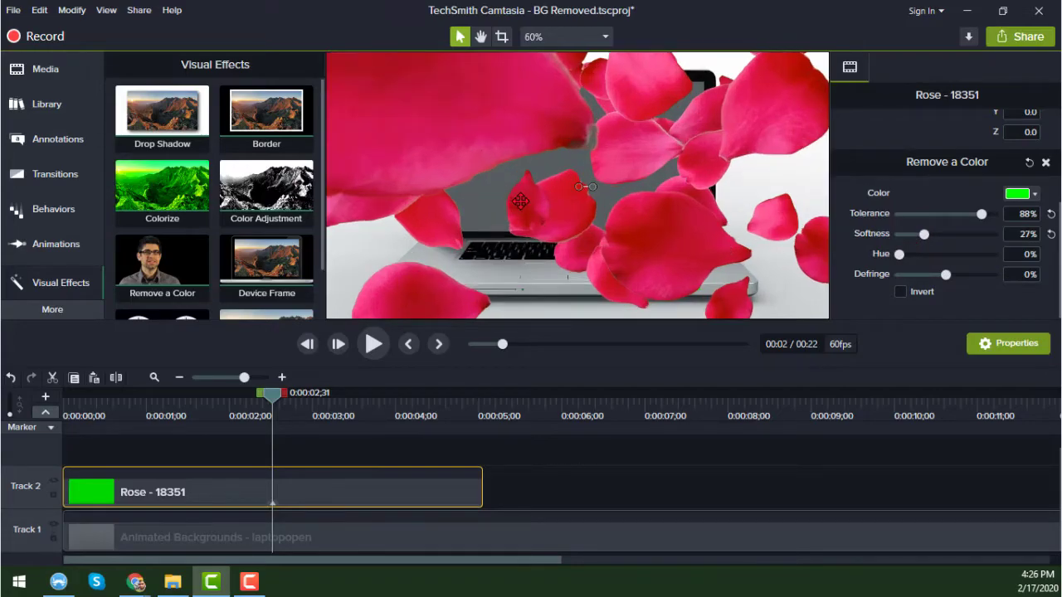
pyautogui.scroll(-1, 525, 209)
pyautogui.scroll(-1, 523, 205)
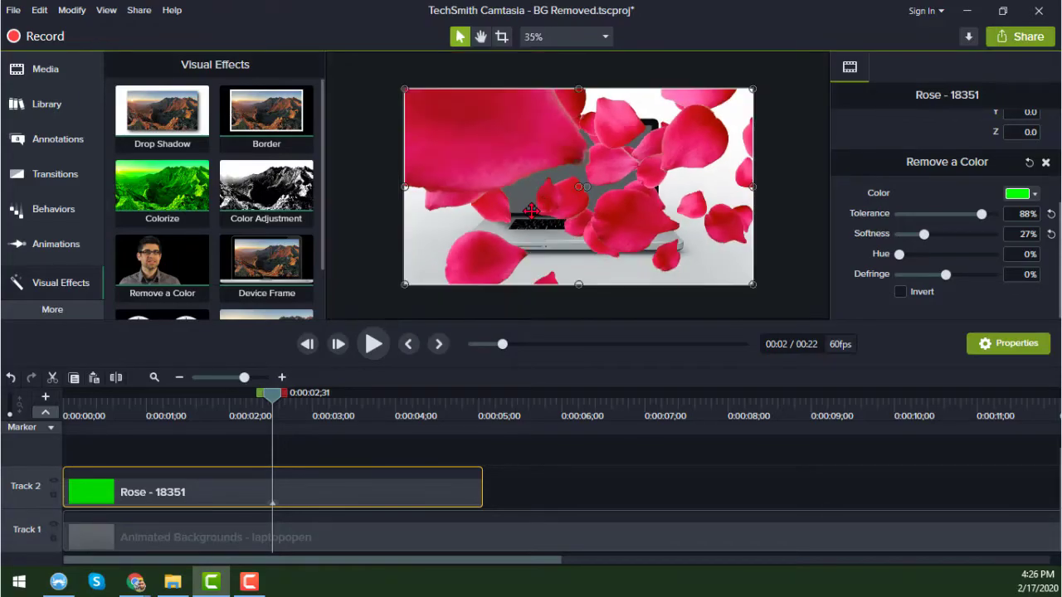
pyautogui.scroll(1, 550, 199)
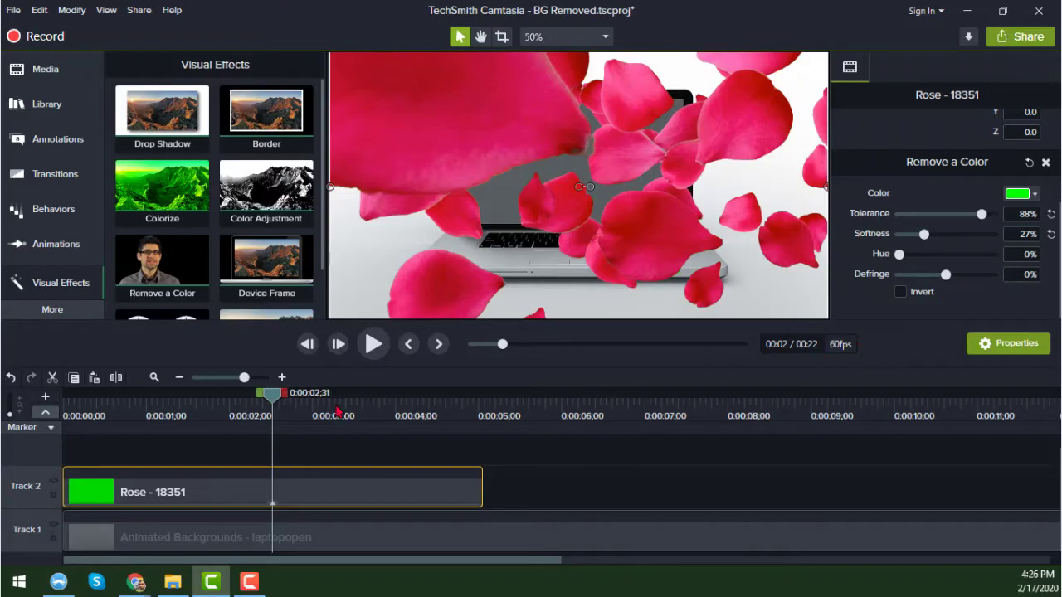
# Save the project and play the timeline from the start to 0:00:03;39
pyautogui.moveTo(274, 399); pyautogui.dragTo(67, 415)
pyautogui.hotkey('ctrl', 's')
pyautogui.hotkey('ctrl', 'z')
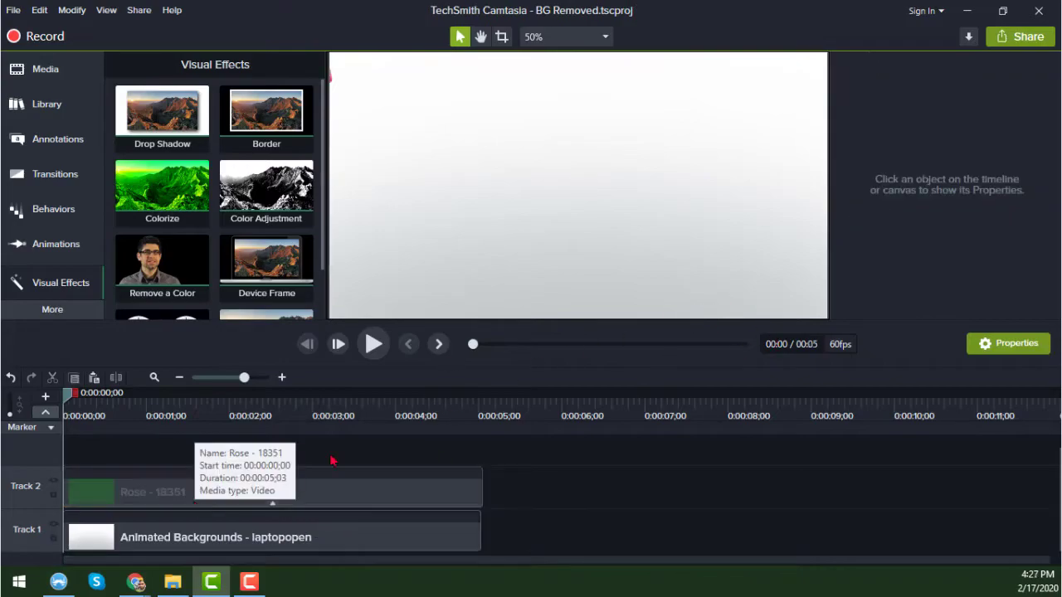
pyautogui.click(382, 348)
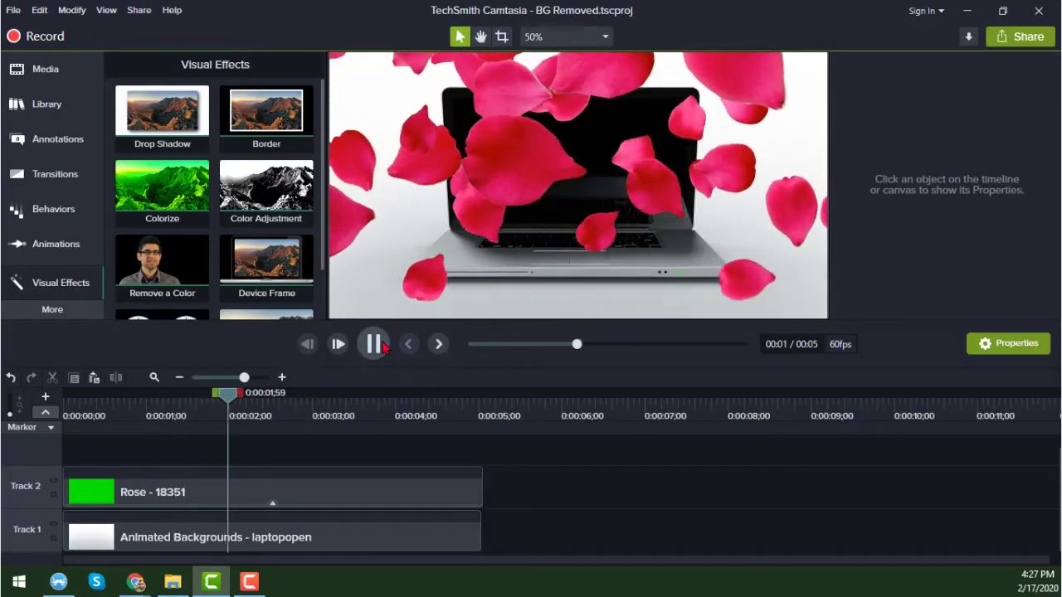
pyautogui.click(373, 347)
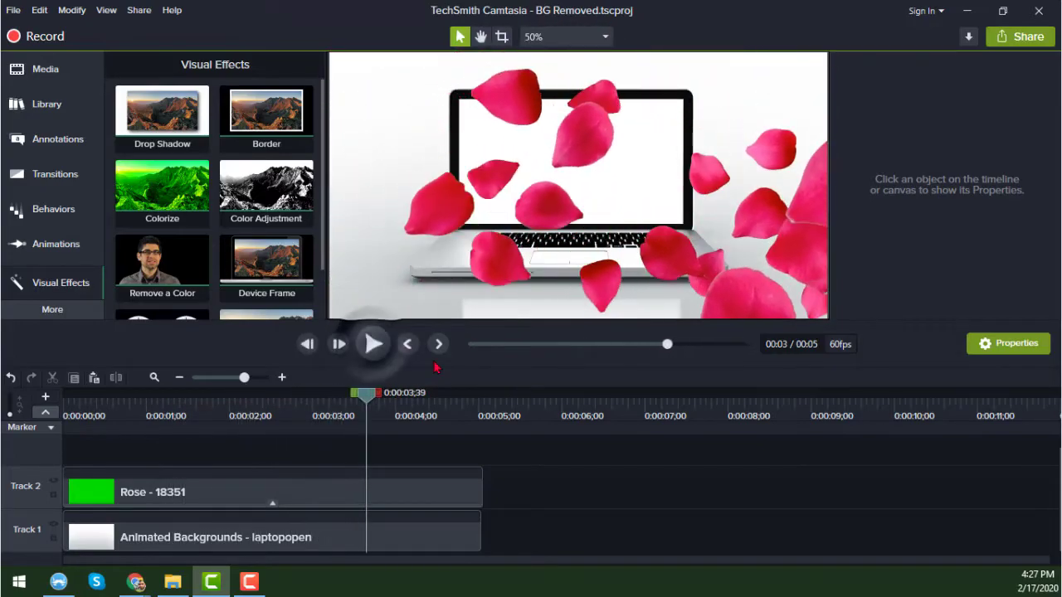
# Produce the project as a local video named BG Removed with the MP4 only (up to 1080p) preset in E:\00- My Video Editing Practise--9-Jan-2020\
pyautogui.click(1037, 43)
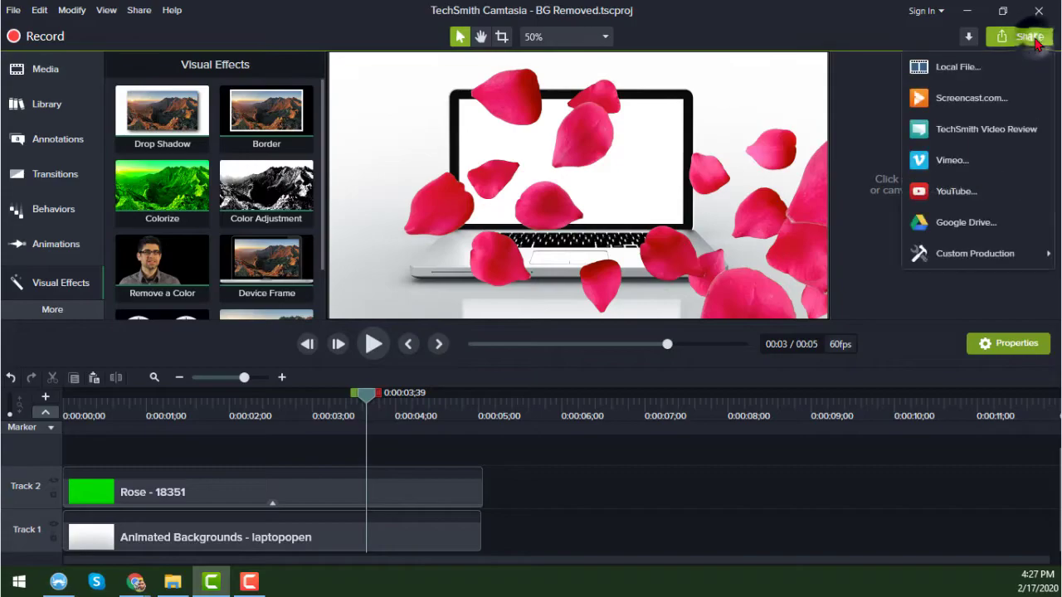
pyautogui.click(954, 68)
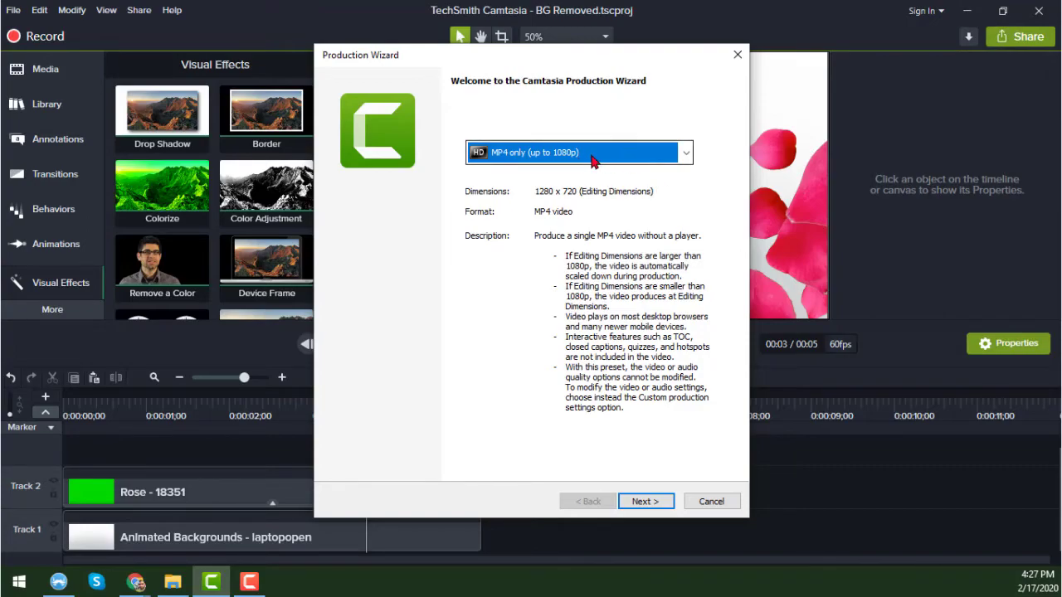
pyautogui.click(645, 501)
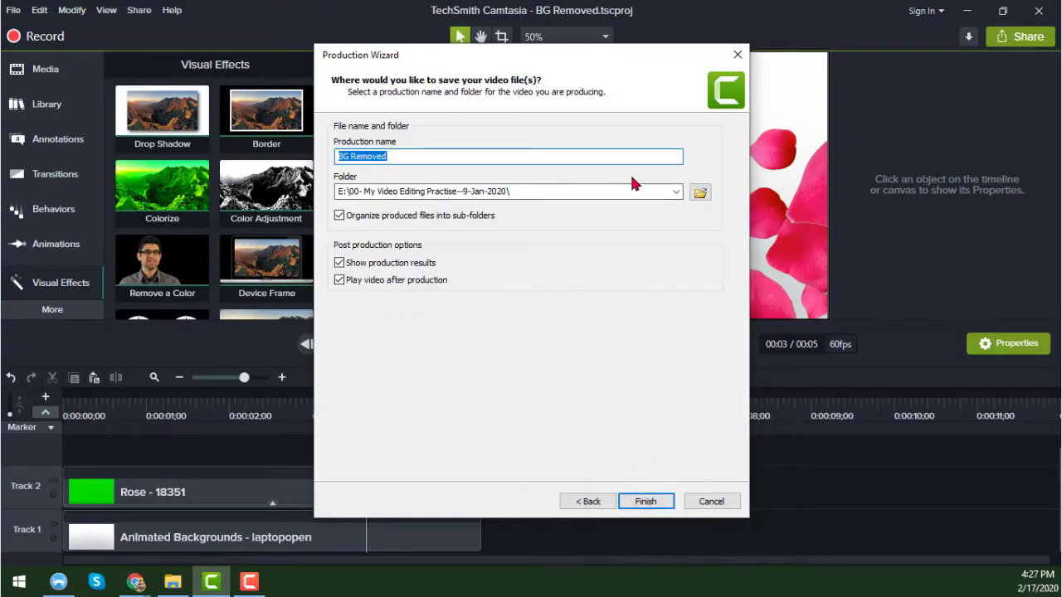
pyautogui.click(648, 502)
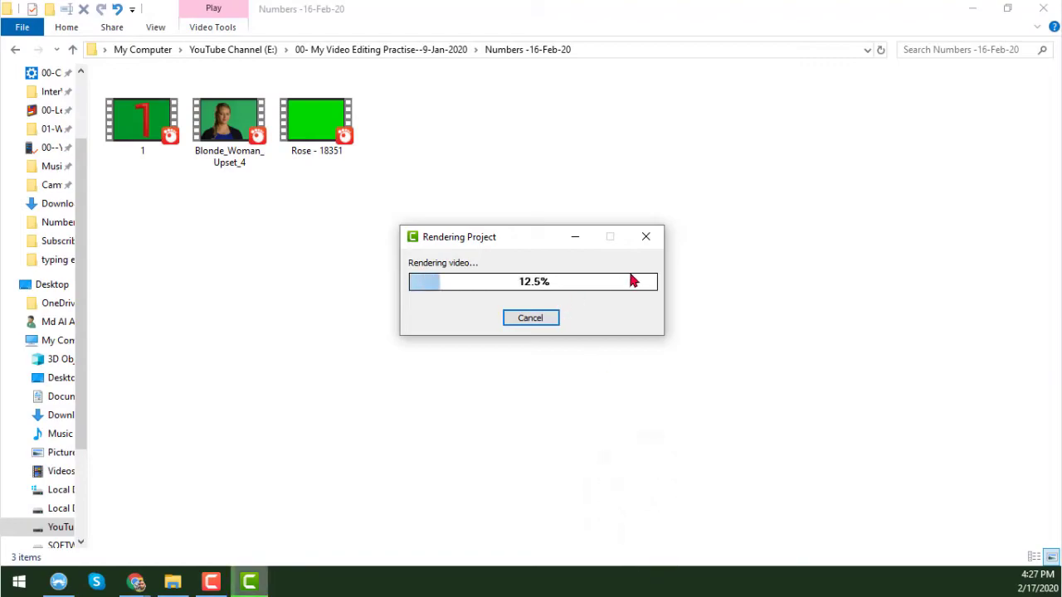